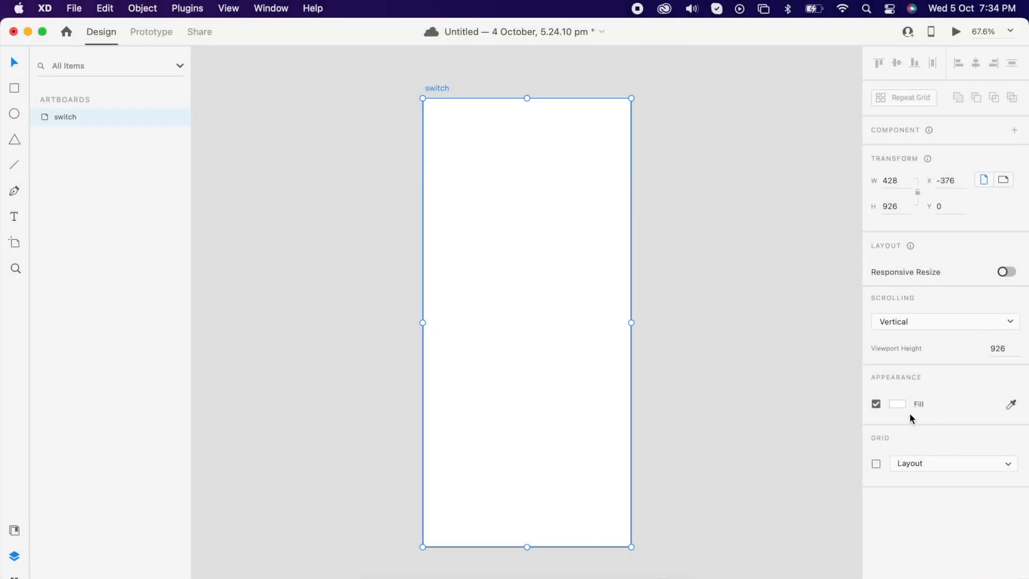
Set the switch artboard's fill to a near-black grey.
click(729, 428)
drag(699, 426, 693, 433)
click(685, 302)
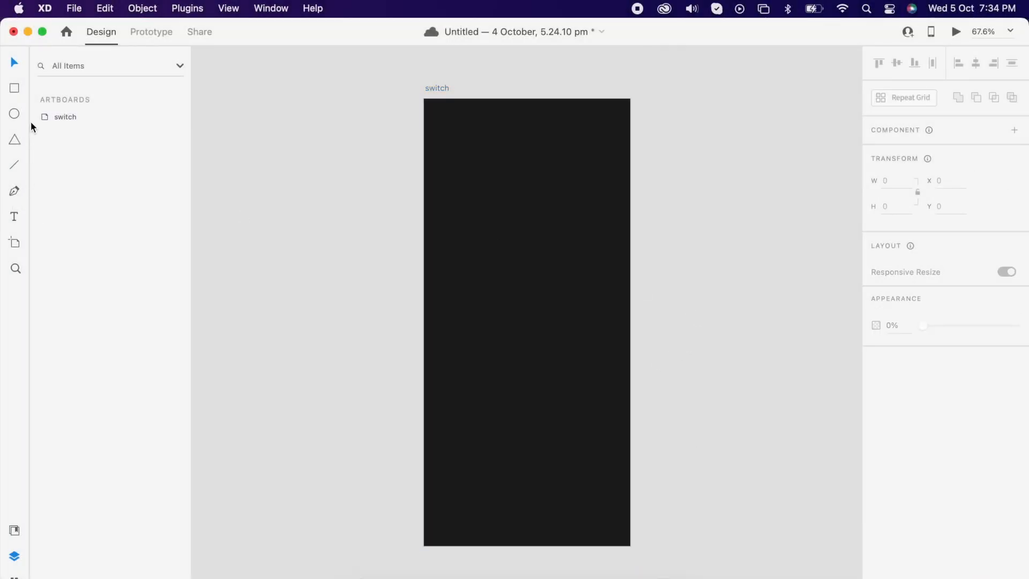
Draw a borderless white circle about 114 px in diameter mid-artboard and place an identical copy beside it, leaving a gap between them.
click(15, 114)
mouse_move(450, 334)
mouse_down()
mouse_move(503, 388)
mouse_move(483, 369)
mouse_move(564, 368)
mouse_up()
click(875, 466)
click(657, 418)
click(484, 368)
click(529, 419)
click(483, 368)
shift+click(560, 370)
click(603, 385)
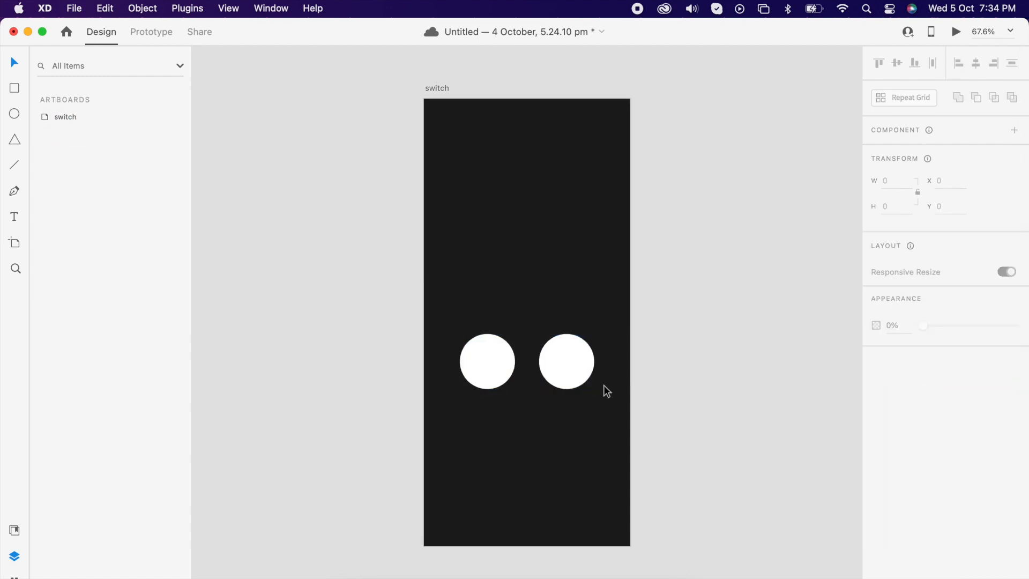
Draw a 164 × 114 px rectangle that spans from one circle's centre to the other and matches their full height.
scroll(509, 363, up, 10)
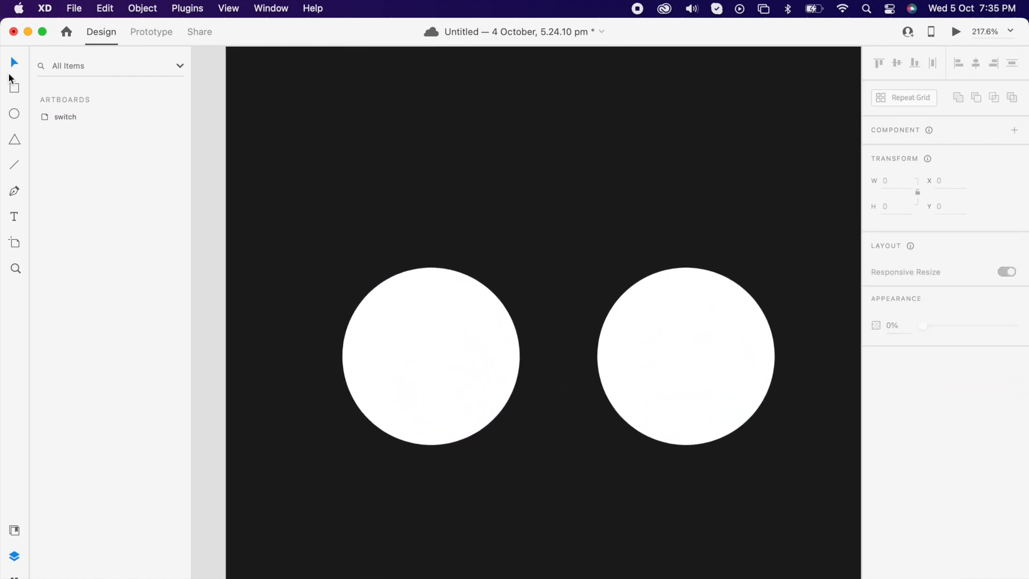
drag(432, 267, 682, 440)
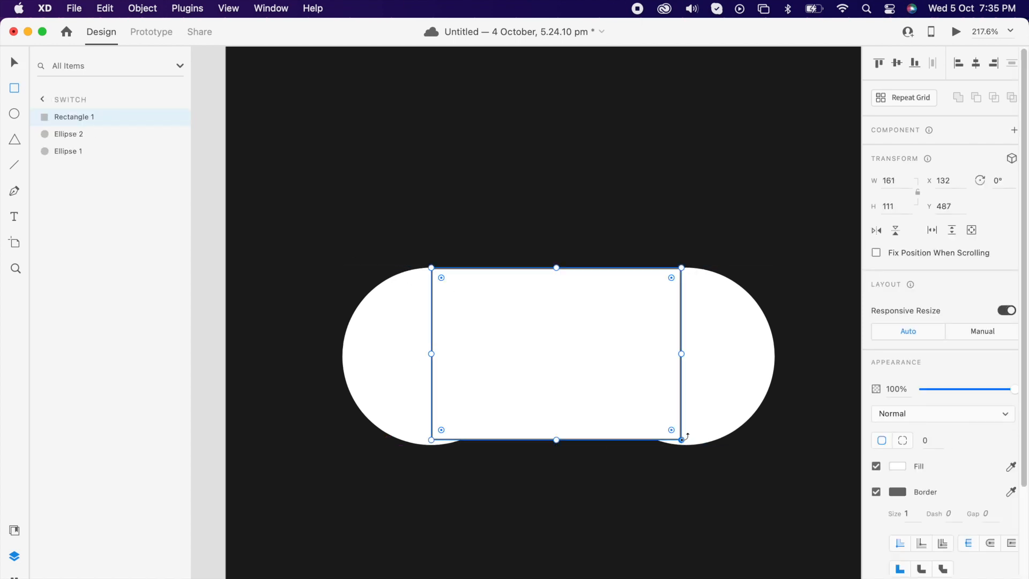
key(v)
click(700, 340)
click(679, 376)
drag(681, 354, 686, 353)
drag(559, 439, 559, 444)
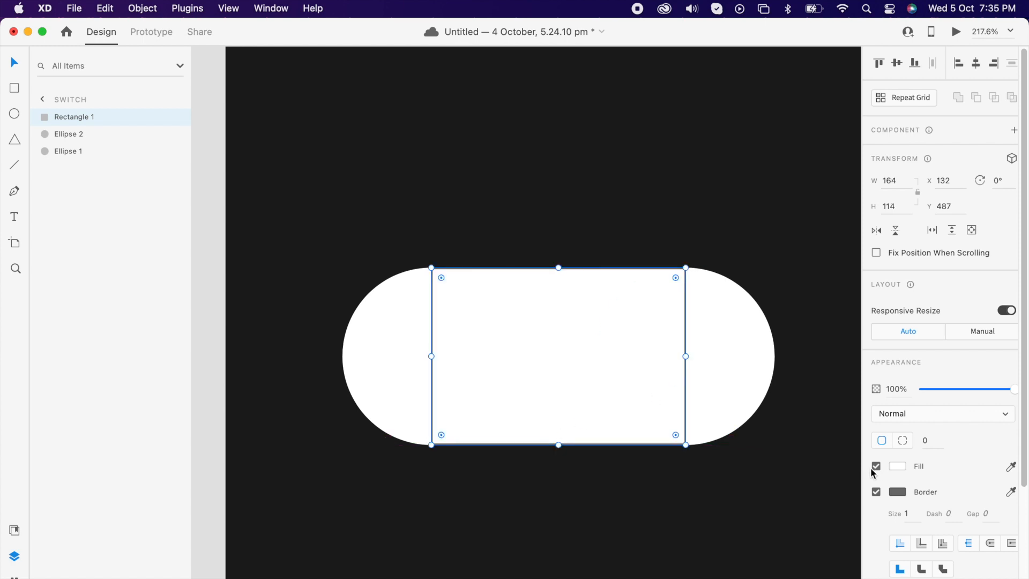
Remove the rectangle's fill and add an anchor point at the middle of its upper and lower edges.
click(875, 466)
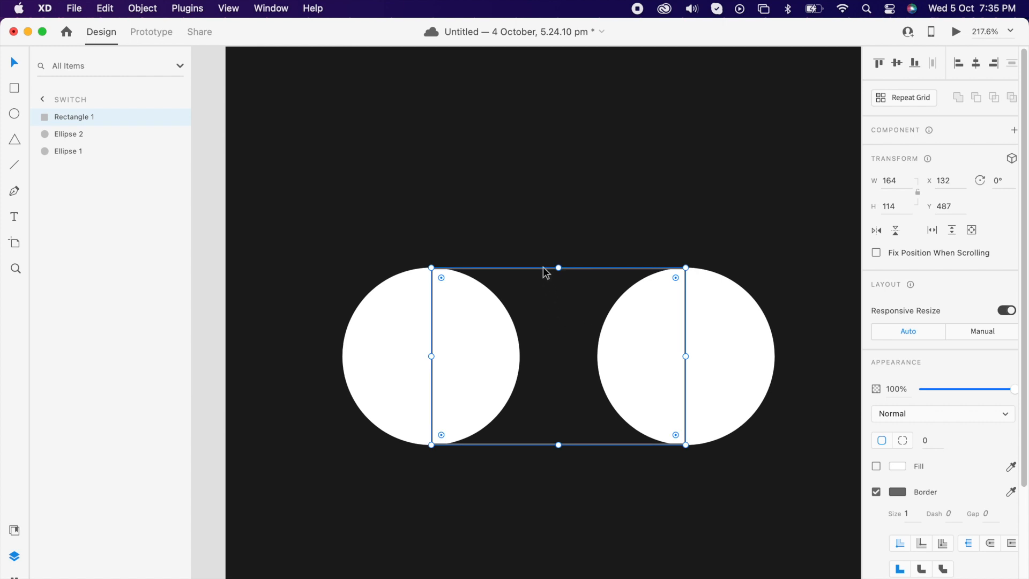
double_click(544, 268)
click(559, 268)
click(560, 445)
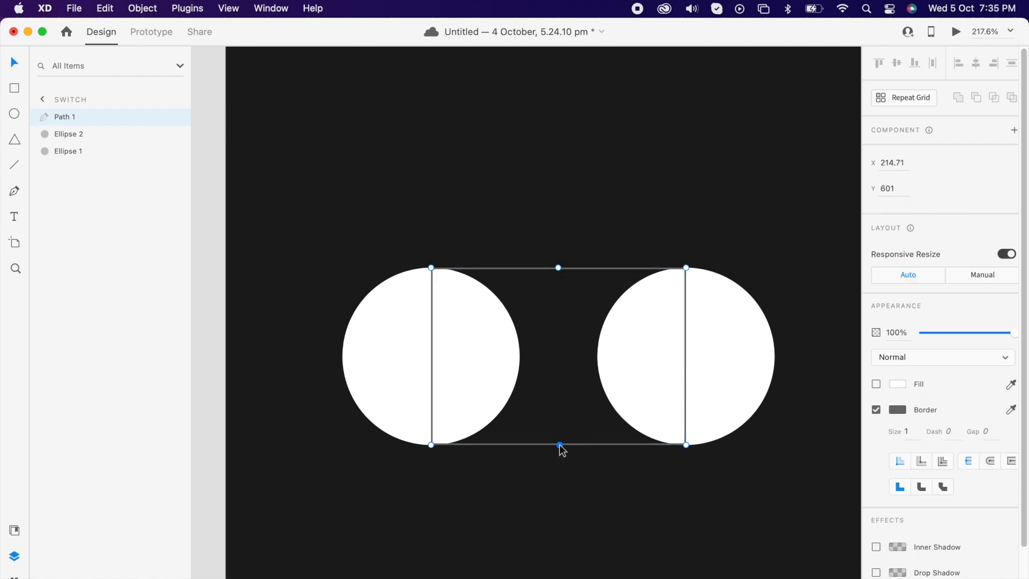
Move the lower edge's midpoint up 20 px and the upper edge's midpoint down 20 px.
key(shift+Up)
key(shift+Up)
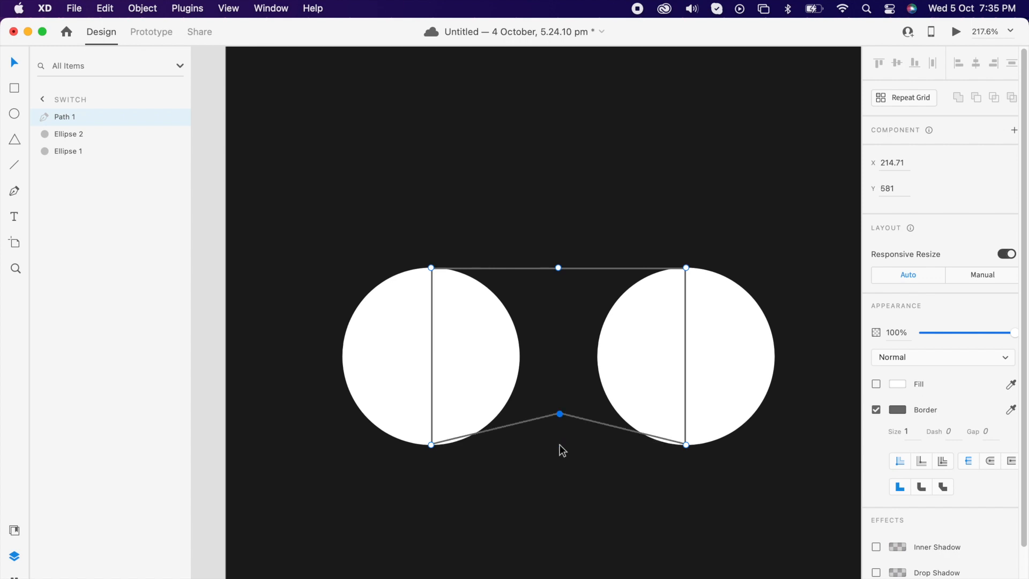
click(558, 268)
key(shift+Down)
key(shift+Down)
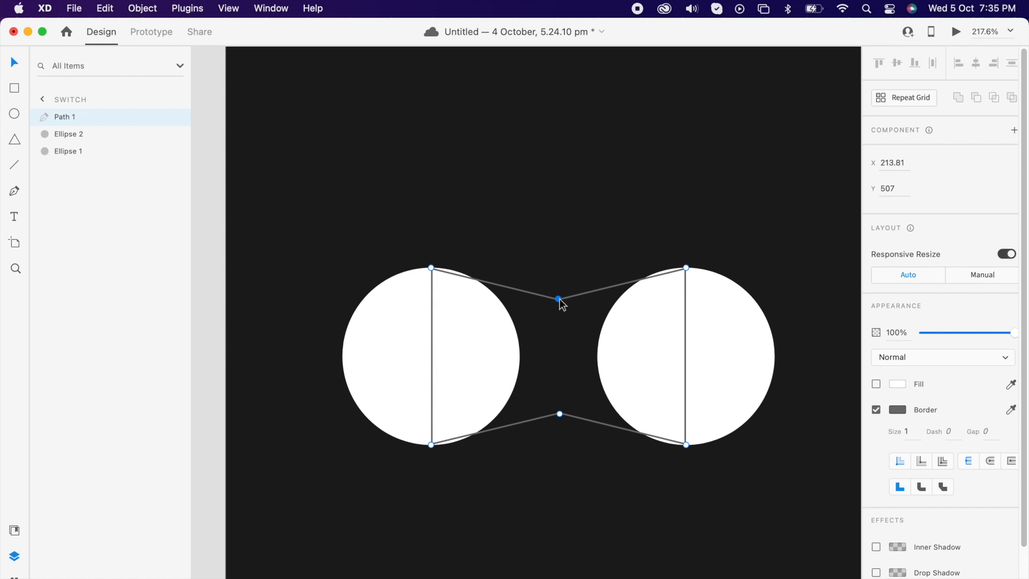
Convert the connecting path's upper and lower midpoints into smooth curve points.
double_click(558, 299)
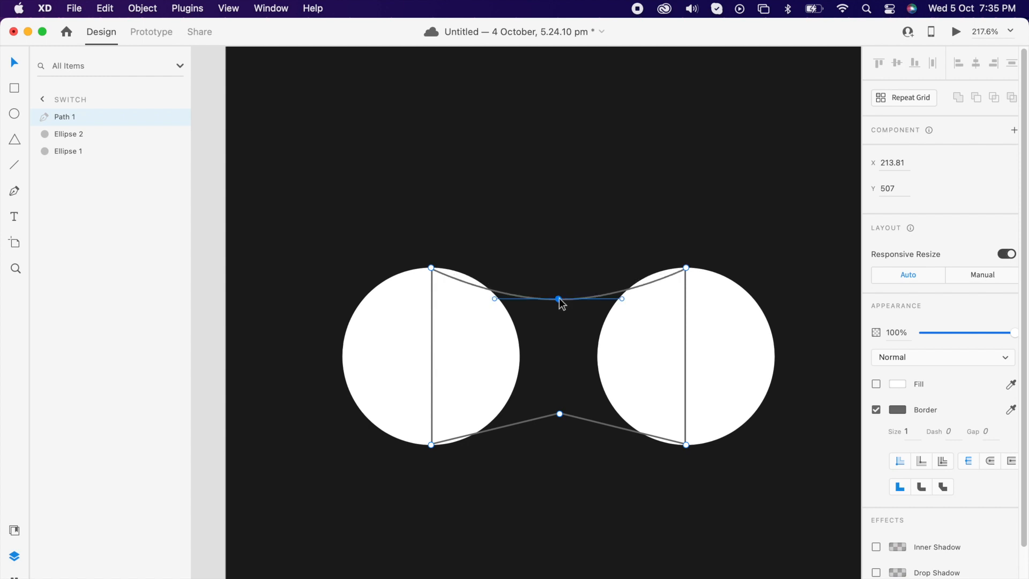
double_click(559, 413)
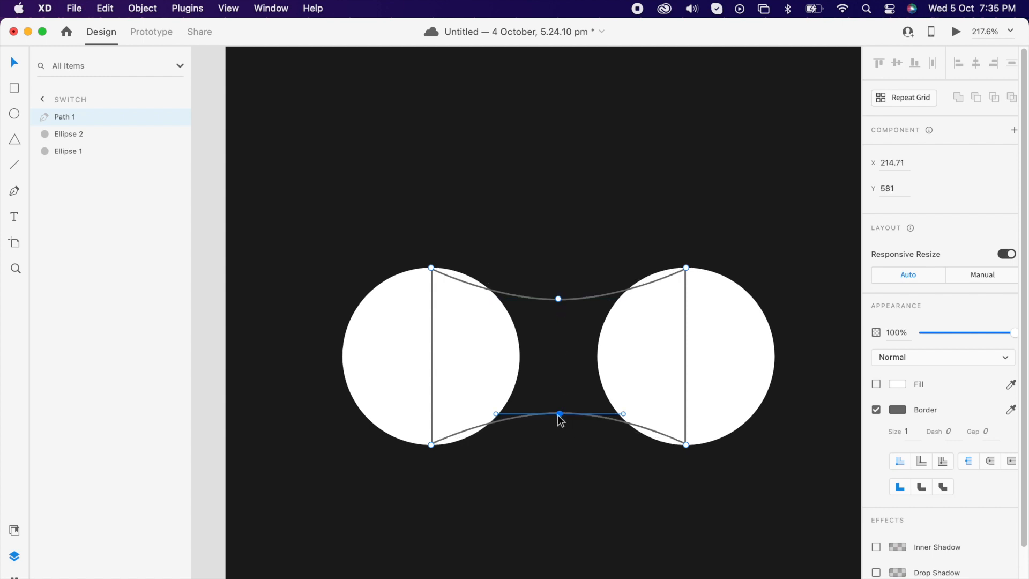
click(575, 462)
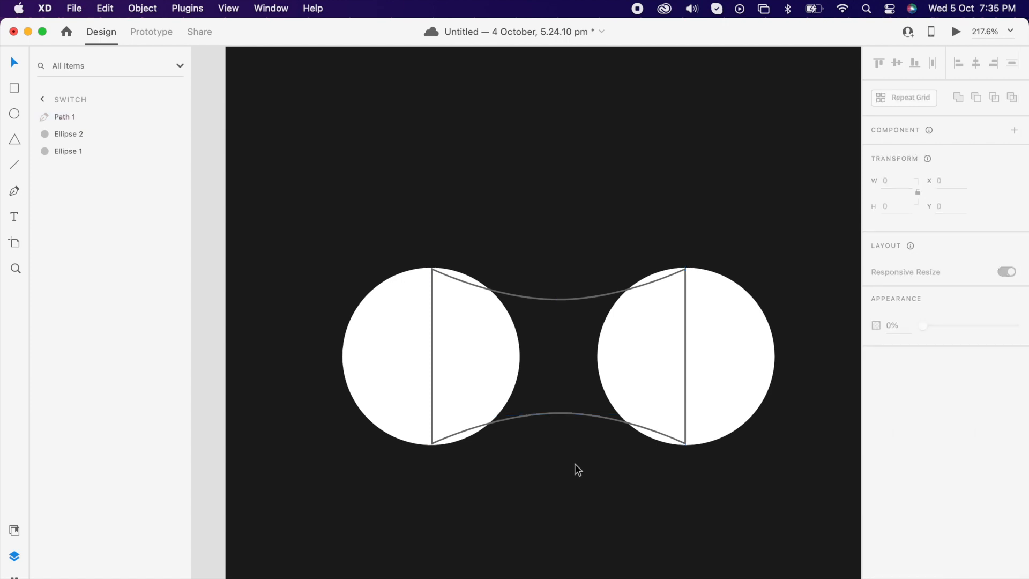
Turn the connecting path's white fill back on and remove its border.
drag(800, 368, 375, 395)
click(529, 499)
click(552, 415)
click(875, 440)
click(876, 466)
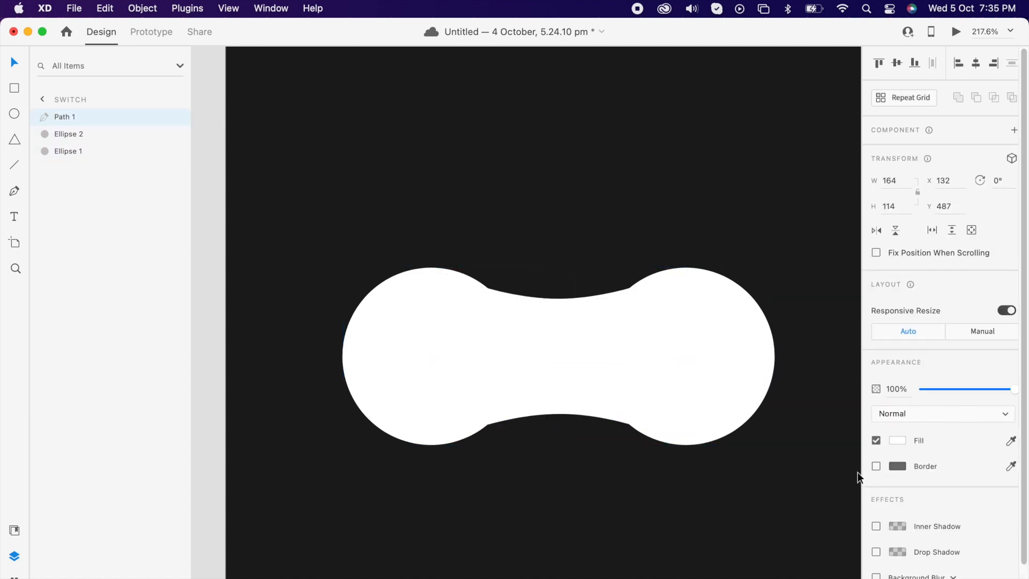
Combine the connecting path and both circles into one shape with a Union.
click(769, 396)
drag(787, 367, 424, 382)
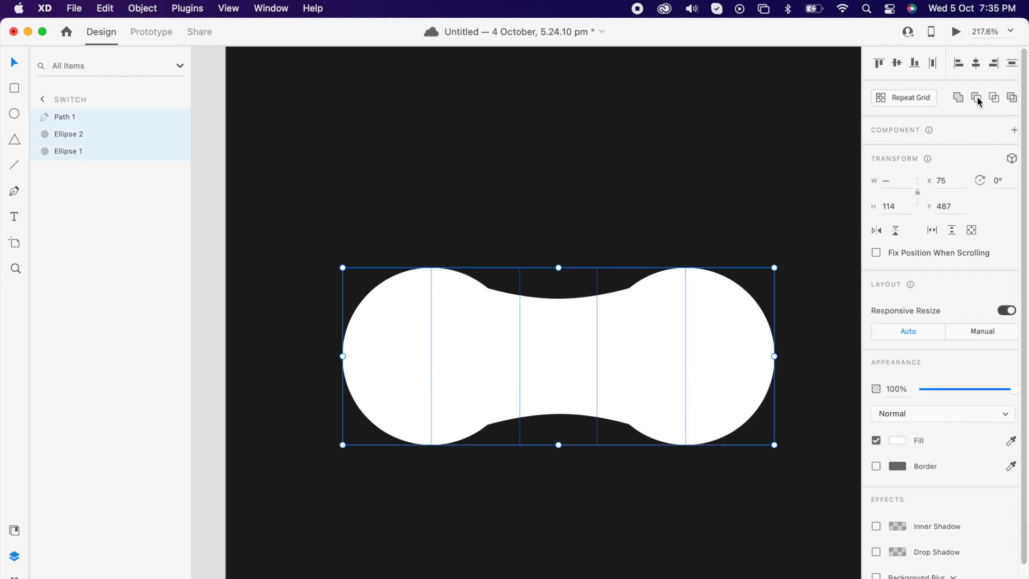
click(958, 97)
click(633, 202)
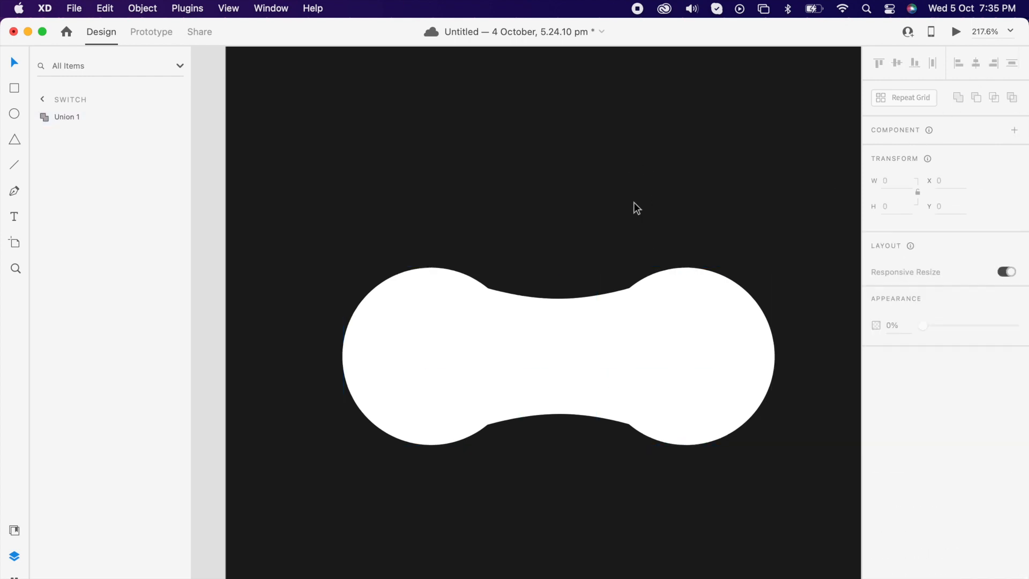
Smooth the two upper corner points of the union's path and move them outward and down to about Y 496, blending into the circles.
click(44, 117)
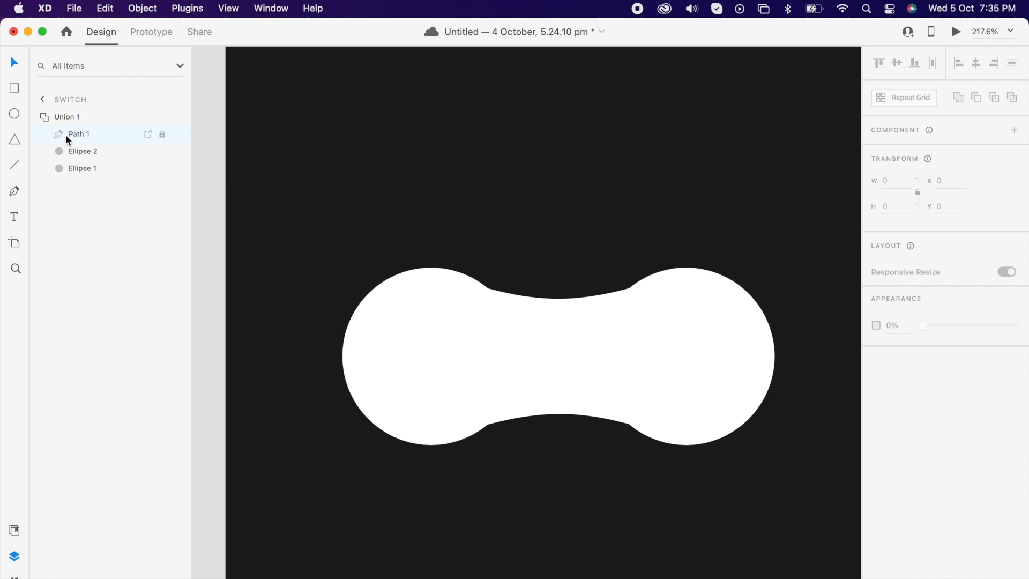
click(75, 134)
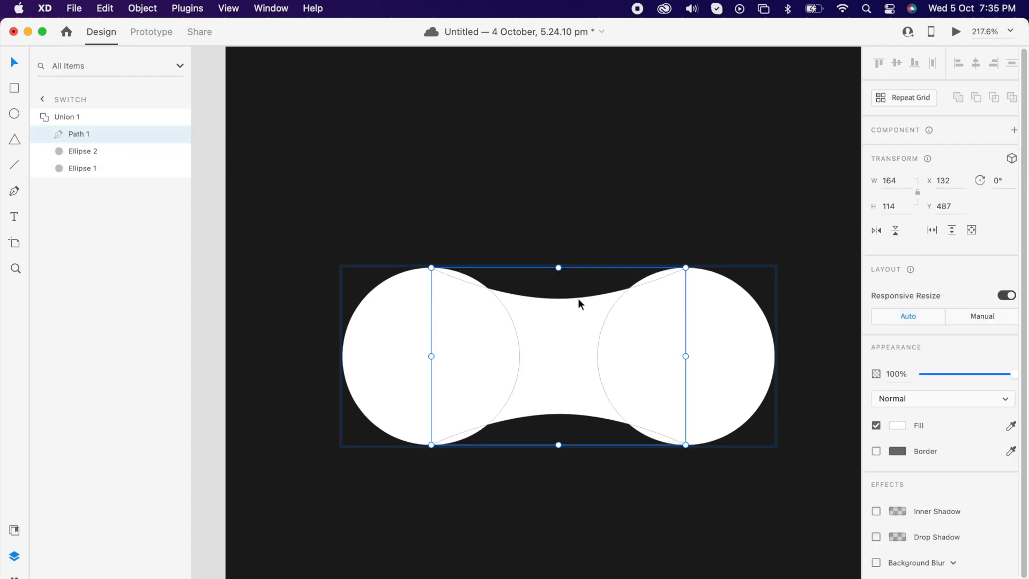
scroll(700, 284, up, 5)
click(540, 301)
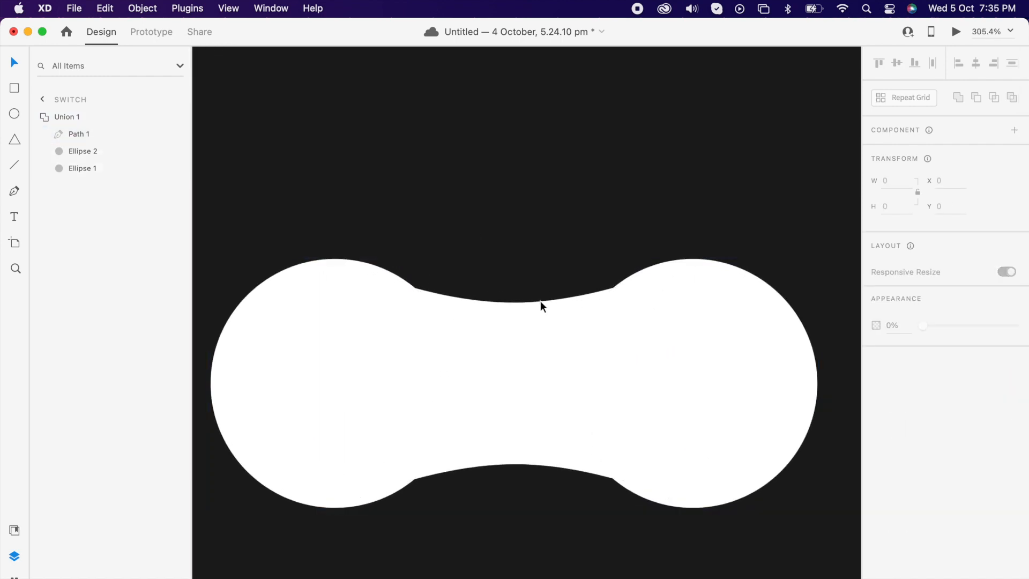
double_click(537, 304)
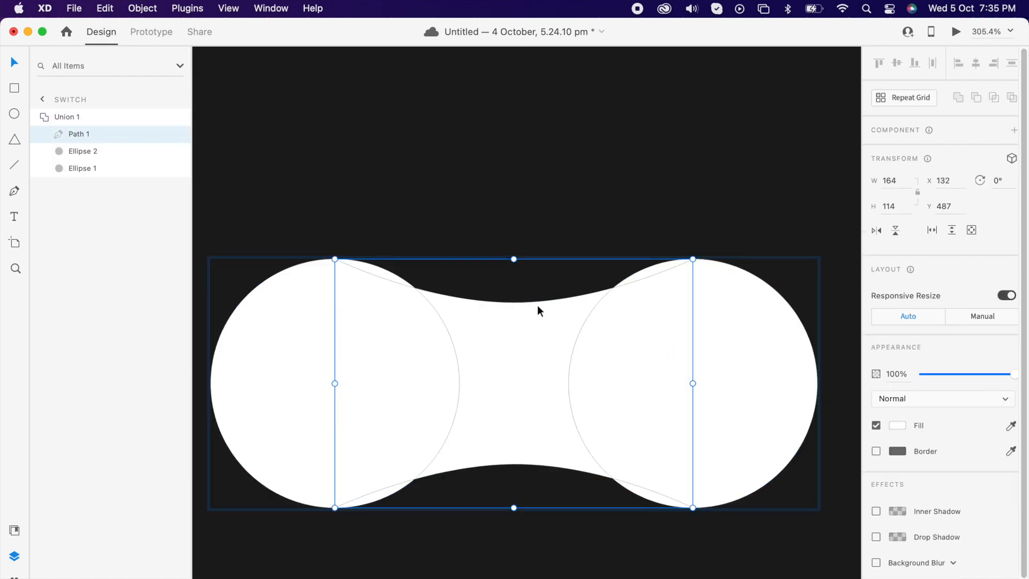
double_click(692, 259)
drag(693, 260, 720, 279)
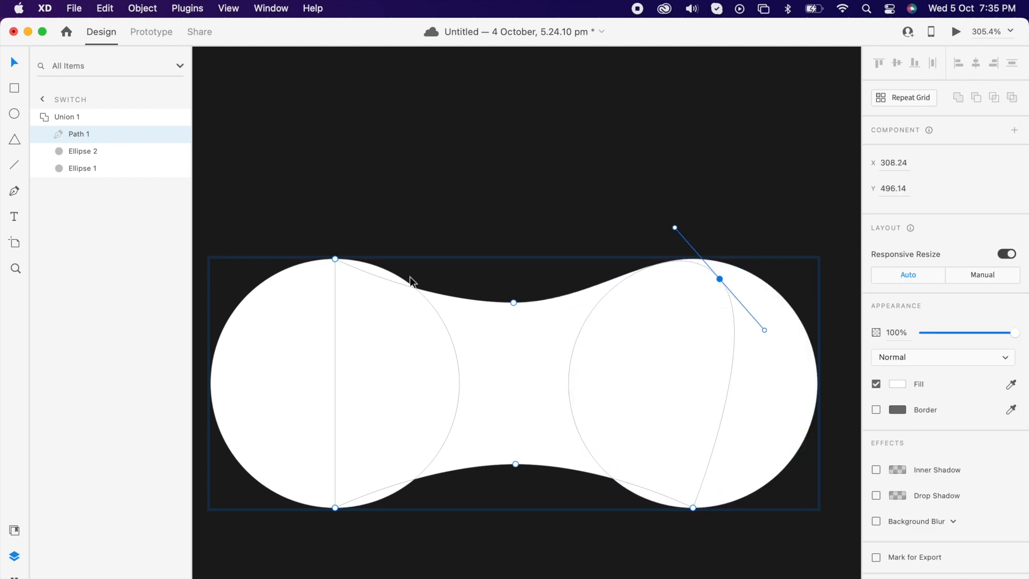
double_click(334, 259)
drag(334, 259, 312, 280)
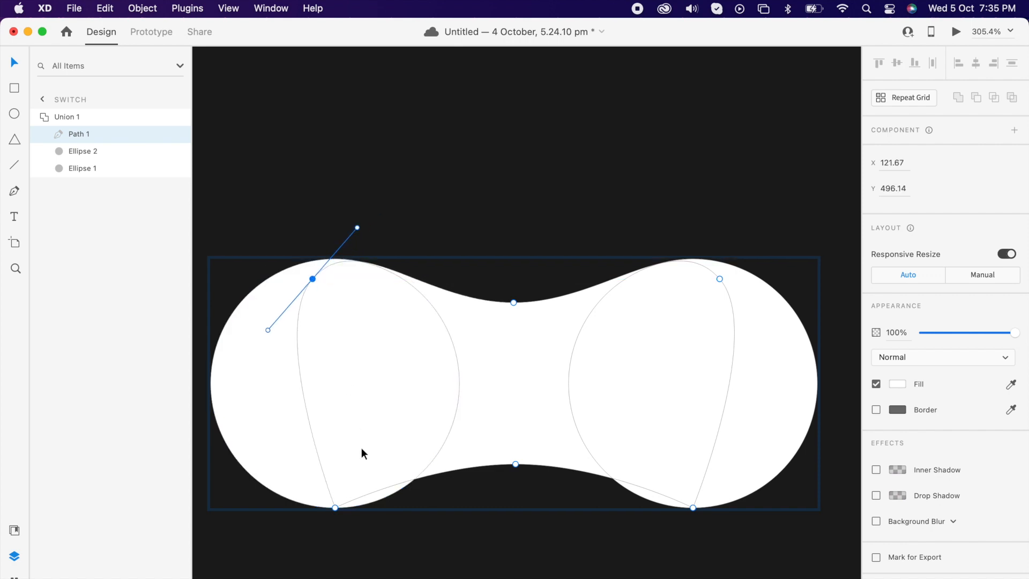
Smooth the path's two lower corner points, move them outward and up to about Y 591, and flatten the right point's handle.
double_click(335, 508)
drag(335, 508, 319, 486)
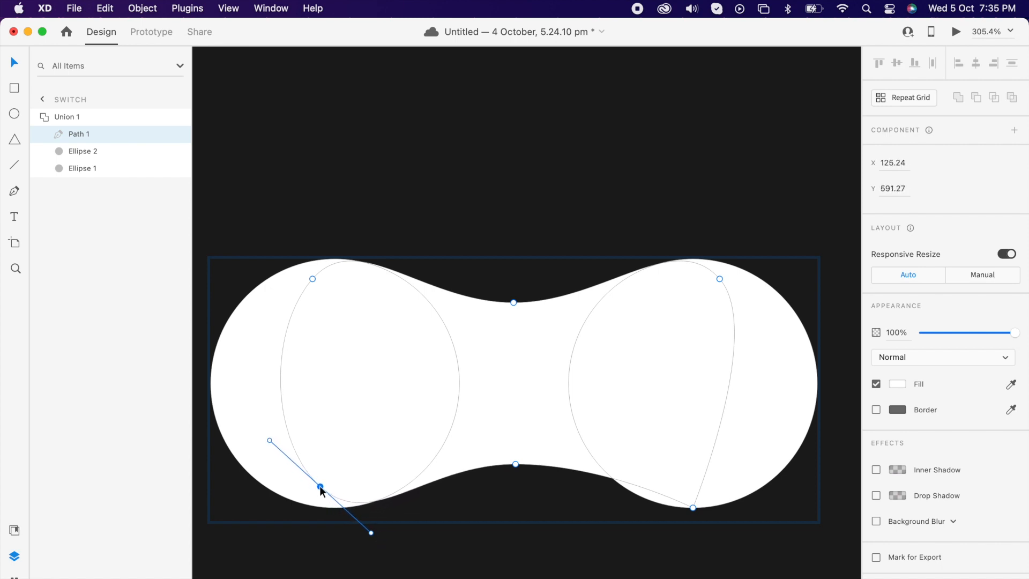
click(693, 507)
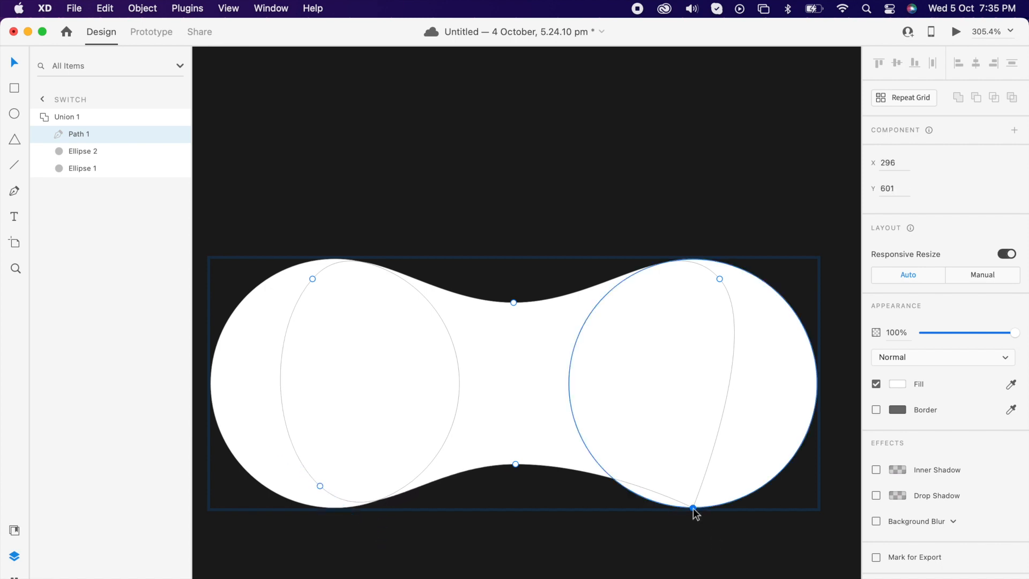
double_click(693, 507)
drag(694, 509, 712, 487)
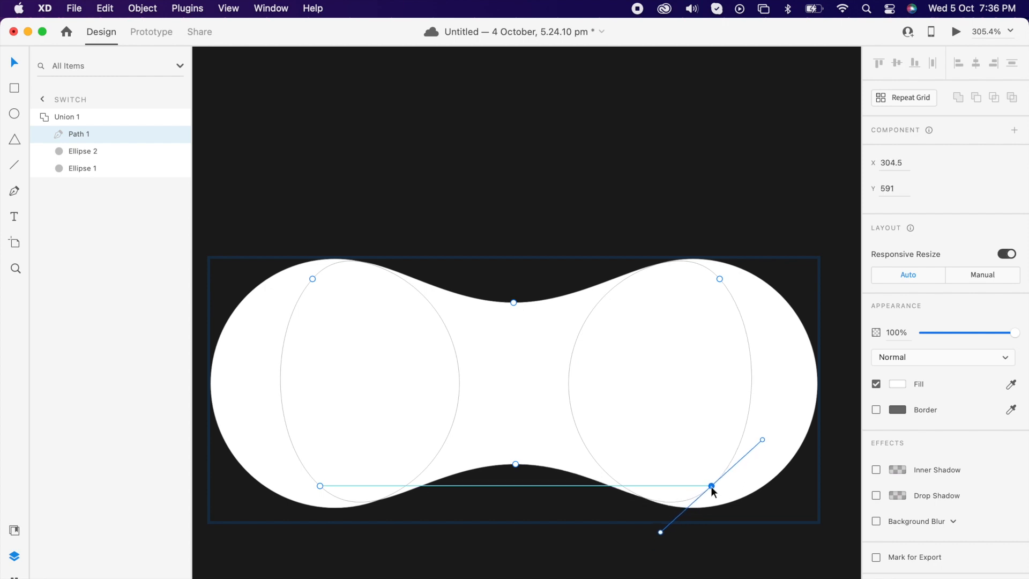
drag(761, 440, 771, 454)
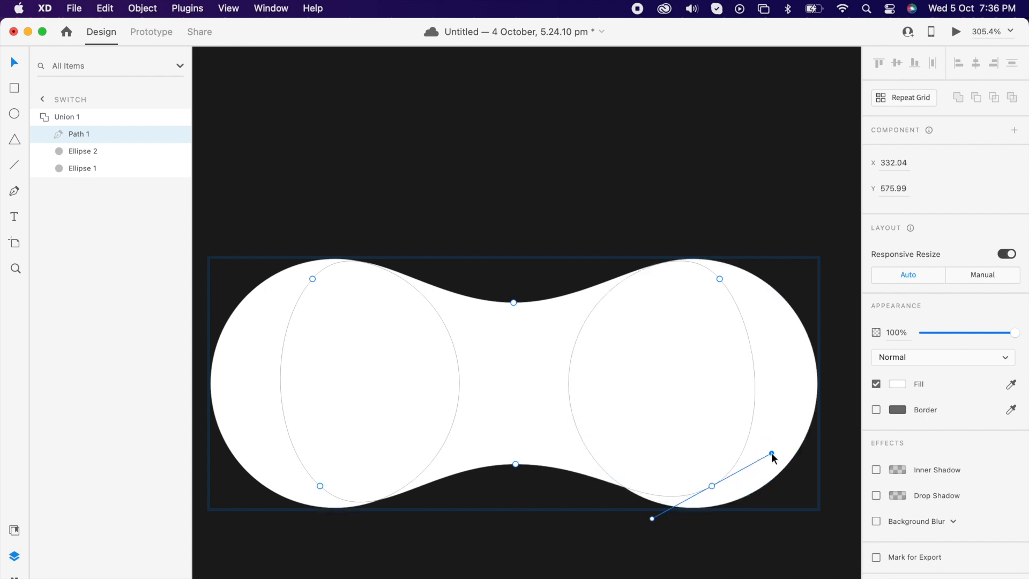
key(Escape)
key(Escape)
Sample the artboard colour as the union shape's fill and darken it to #101010.
scroll(707, 545, down, 8)
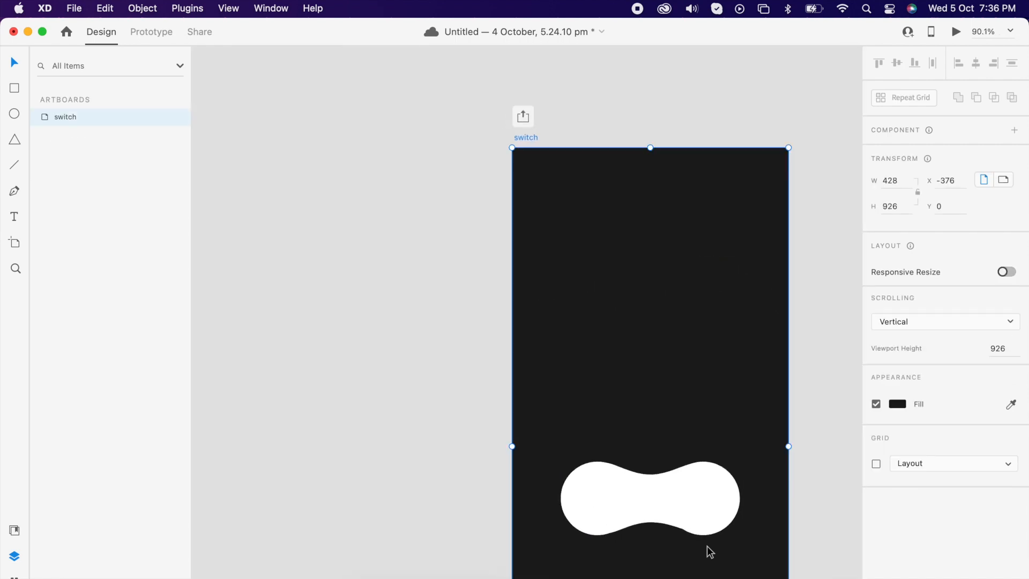
scroll(707, 545, down, 4)
click(743, 409)
scroll(555, 378, up, 3)
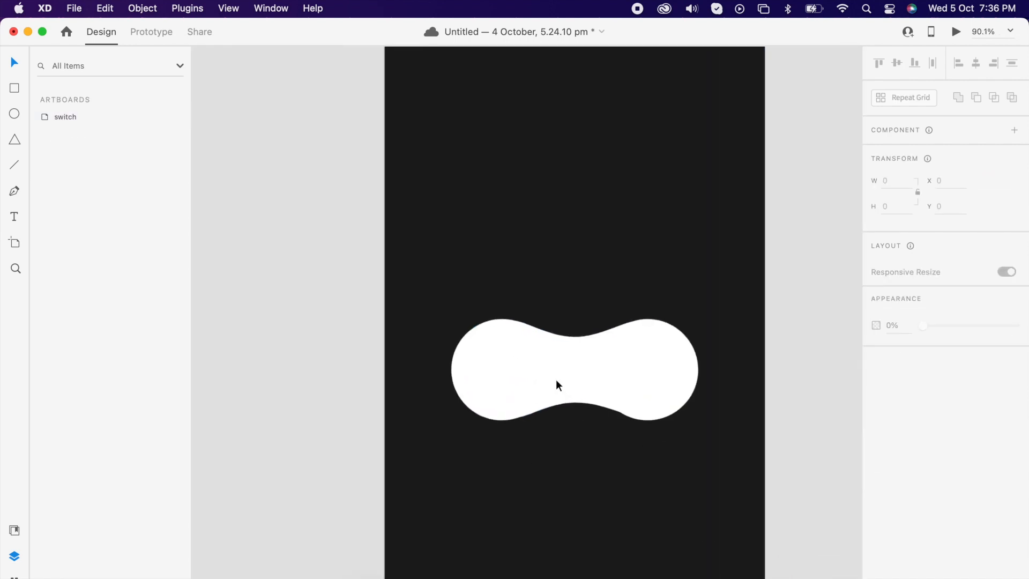
scroll(555, 379, down, 3)
click(560, 356)
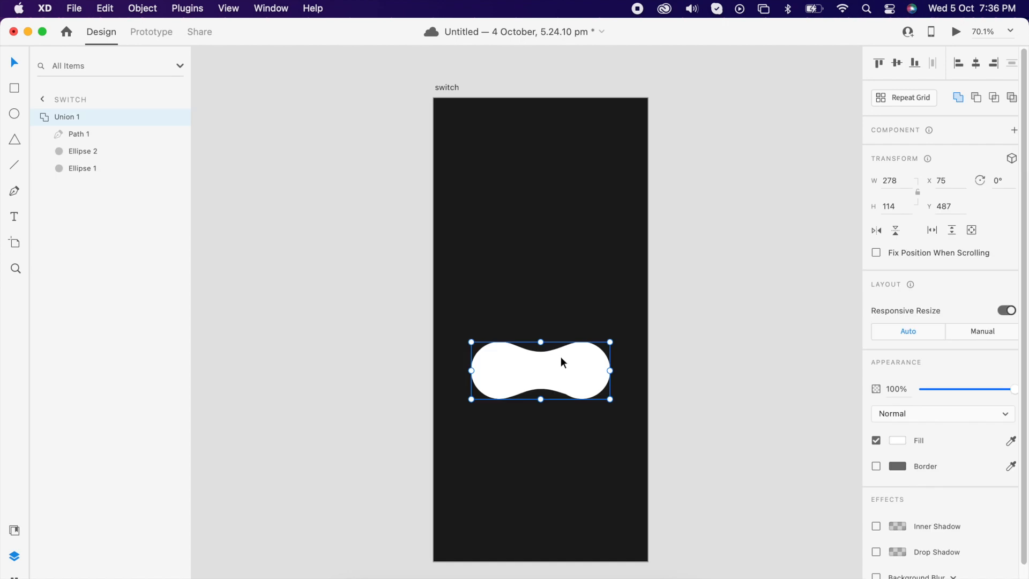
click(1011, 440)
click(603, 257)
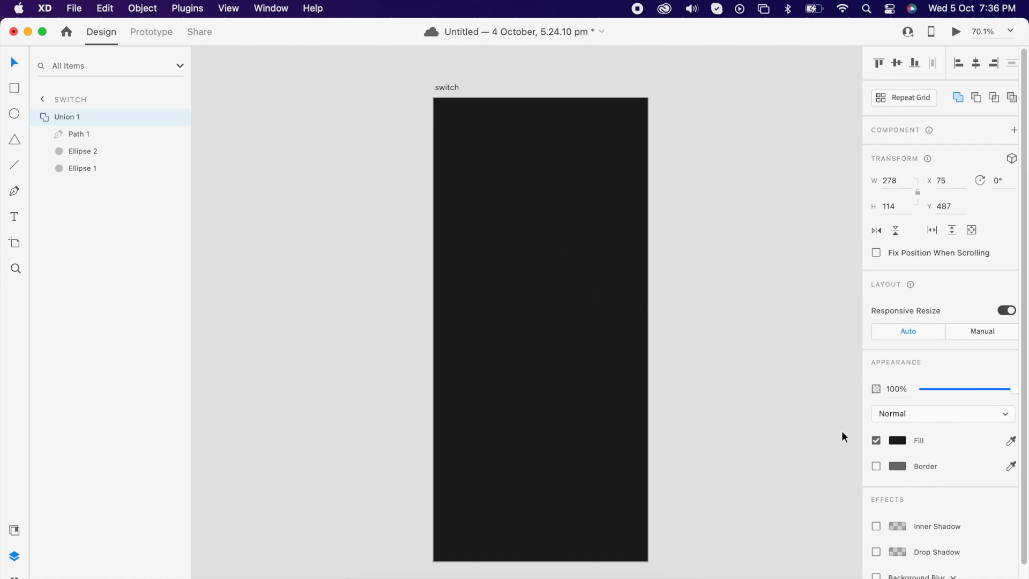
click(898, 441)
drag(728, 473, 722, 477)
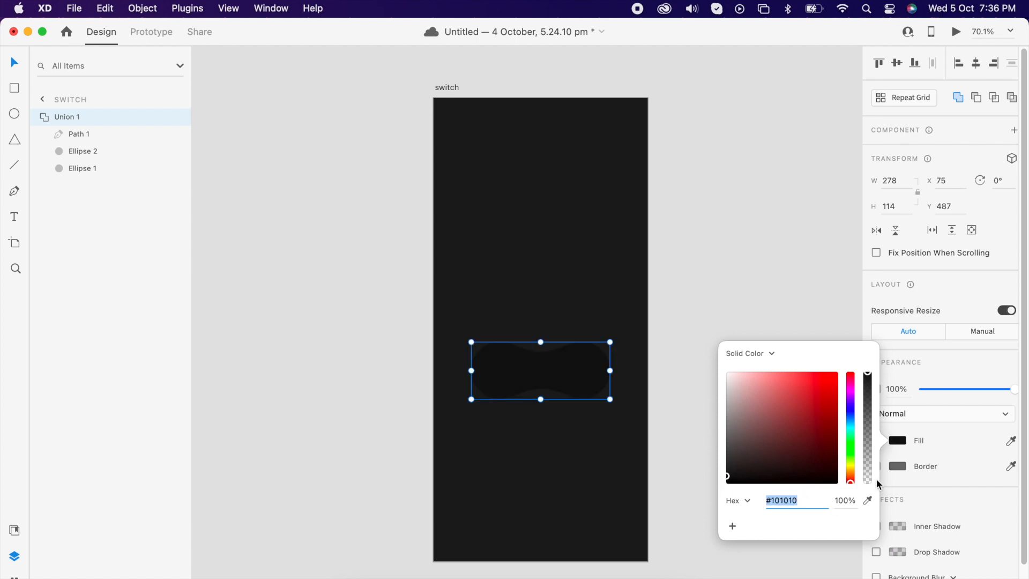
Give the union shape a #707070 border with opacity reduced to about 33%.
click(896, 460)
click(876, 467)
click(890, 467)
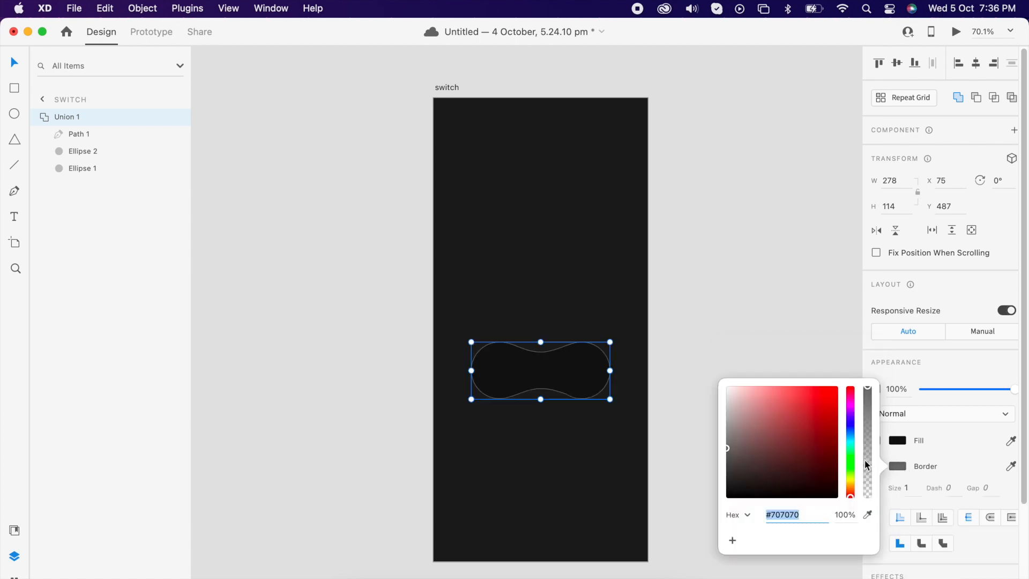
drag(867, 402, 859, 472)
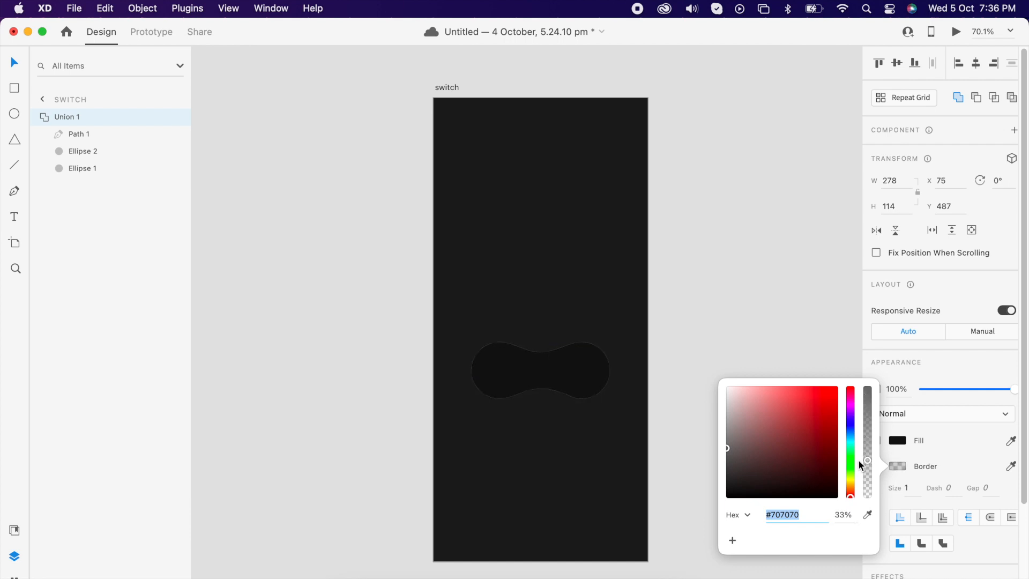
click(723, 303)
Add the text label "On" inside the left lobe of the switch shape.
scroll(567, 397, up, 5)
key(t)
click(417, 343)
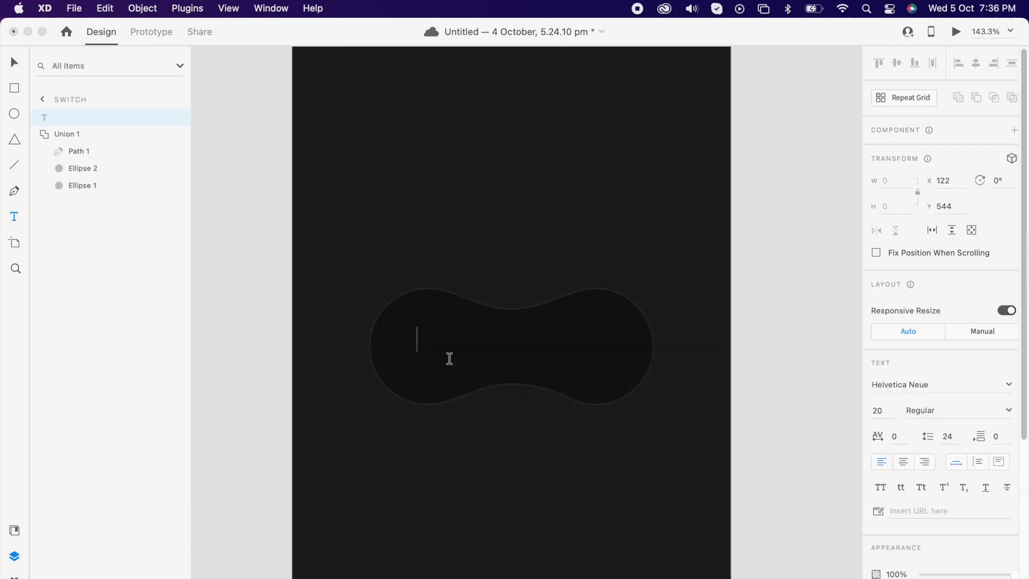
text(pn)
key(BackSpace)
key(BackSpace)
text(On)
key(Escape)
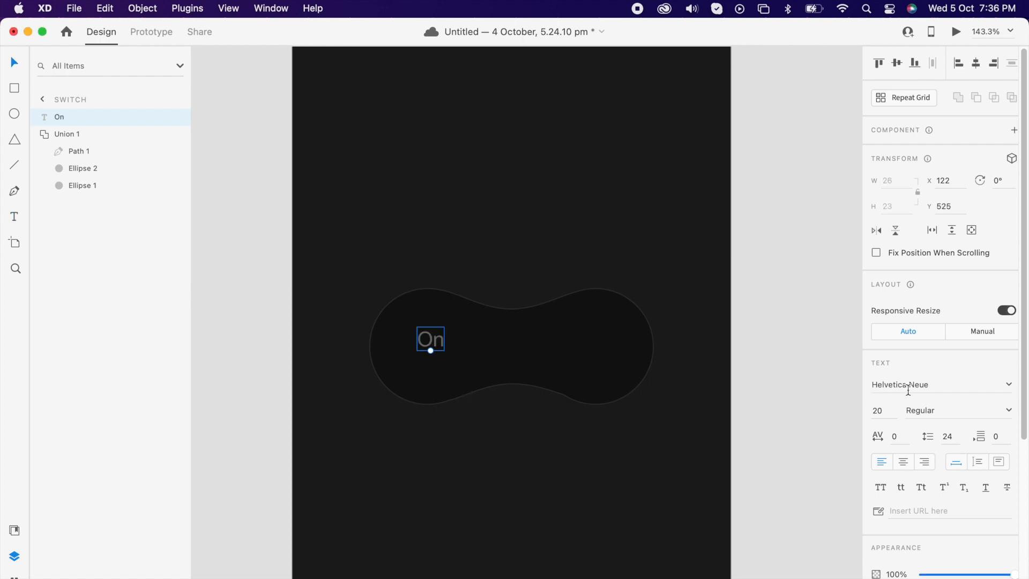
Set the "On" label in Clash Display Bold with all-uppercase letters.
click(918, 381)
text(Clash Display)
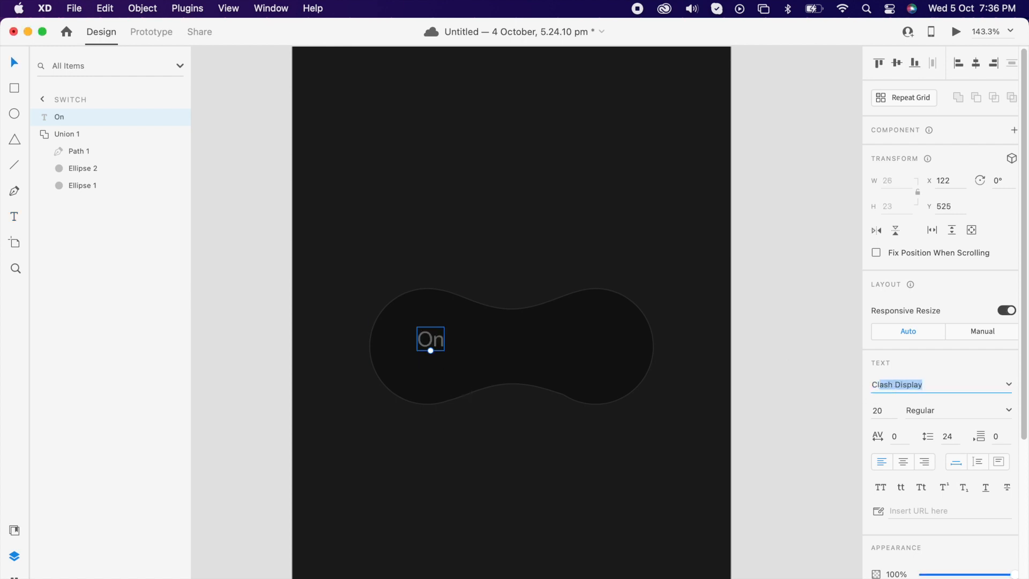
key(Return)
click(882, 485)
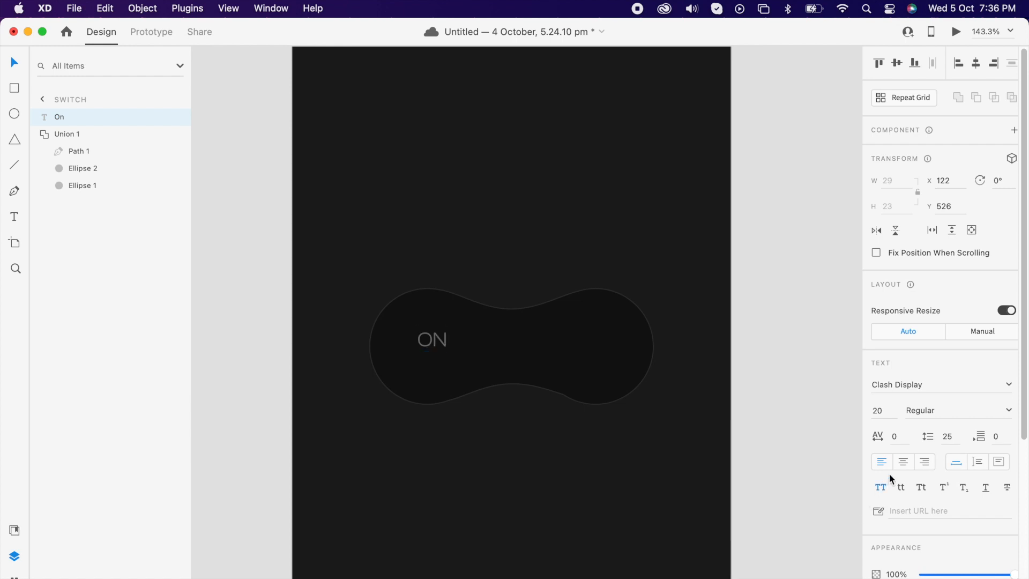
click(1009, 411)
click(917, 485)
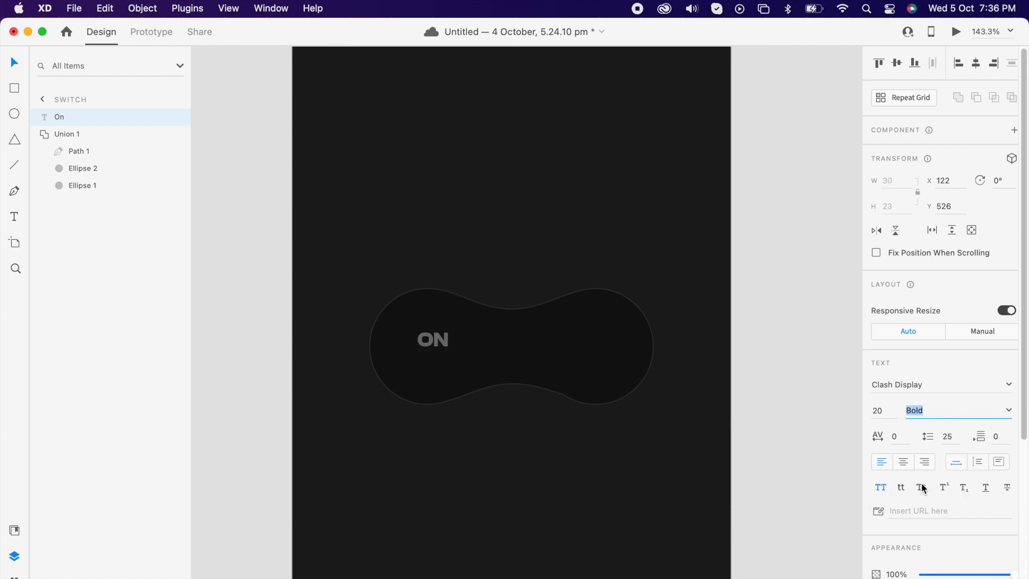
Change the "On" label's fill colour to white.
scroll(907, 507, down, 3)
click(898, 549)
drag(772, 454, 707, 406)
Duplicate the "On" label into the right lobe as "OFF" and centre the two labels together on the switch shape.
click(432, 345)
drag(437, 344, 603, 356)
double_click(601, 354)
text(OFF)
key(Escape)
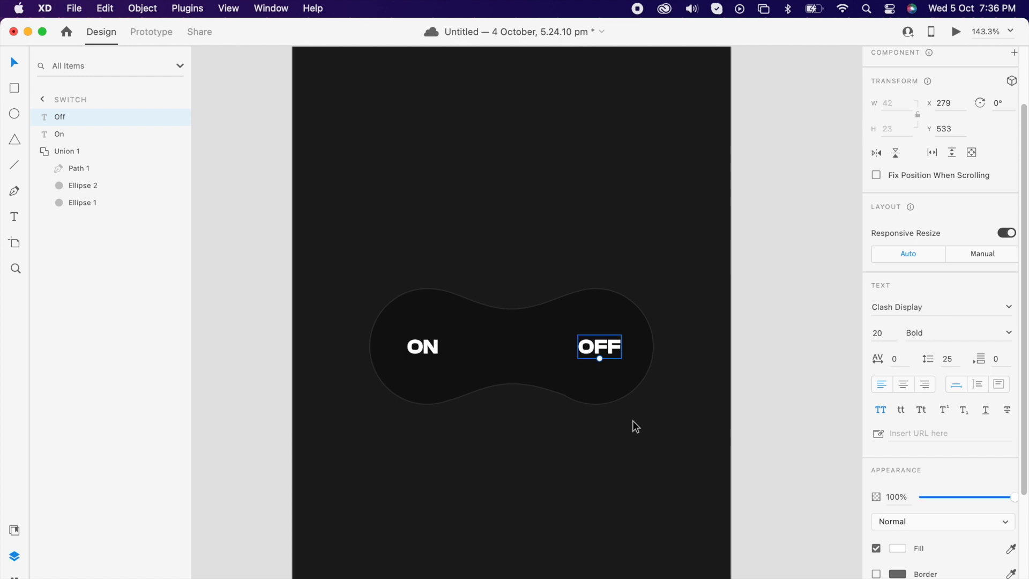
shift+click(429, 349)
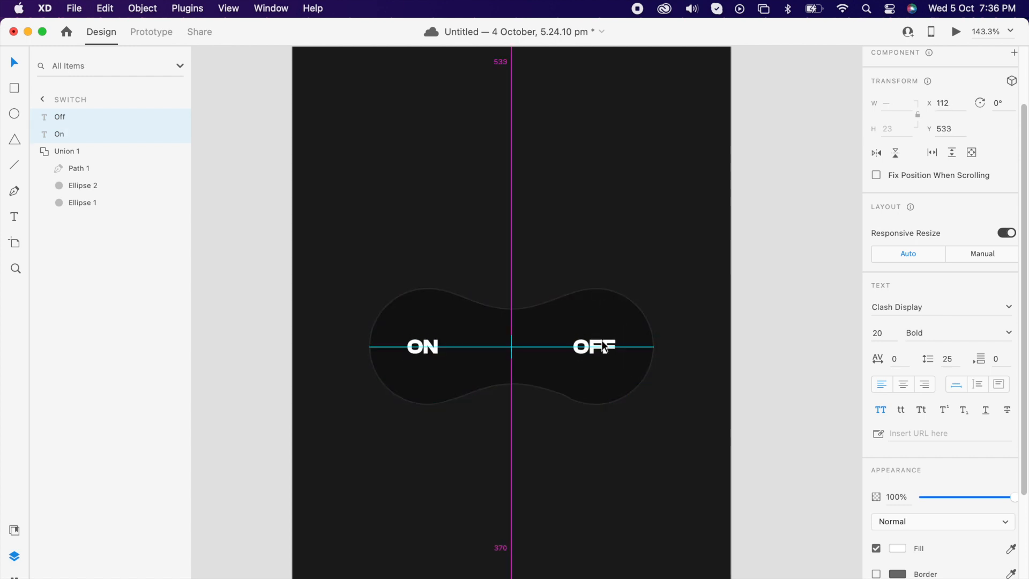
click(744, 342)
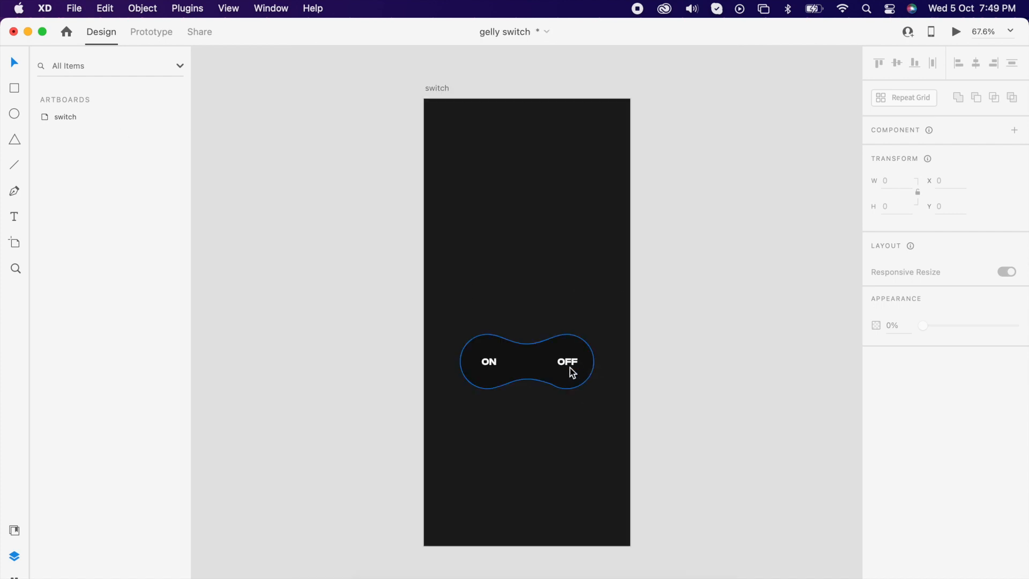
Swap the two labels so OFF sits in the left lobe and ON in the right lobe, level with each other.
click(568, 366)
mouse_move(568, 366)
mouse_down()
mouse_move(458, 379)
mouse_move(572, 368)
mouse_up()
drag(461, 373, 494, 367)
shift+click(561, 364)
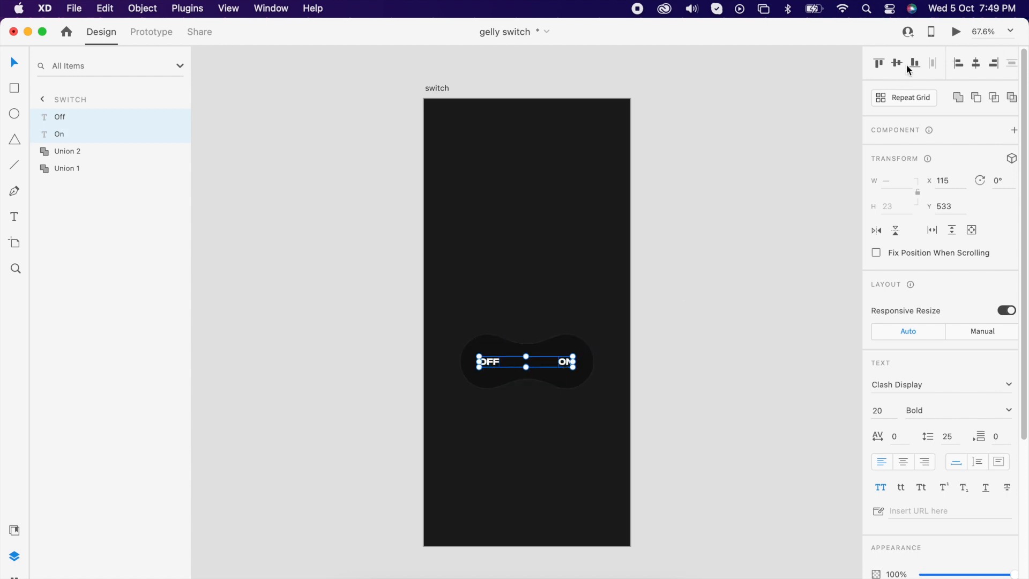
click(499, 471)
Draw a 428 by 926 rectangle covering the whole artboard and remove its border.
click(536, 378)
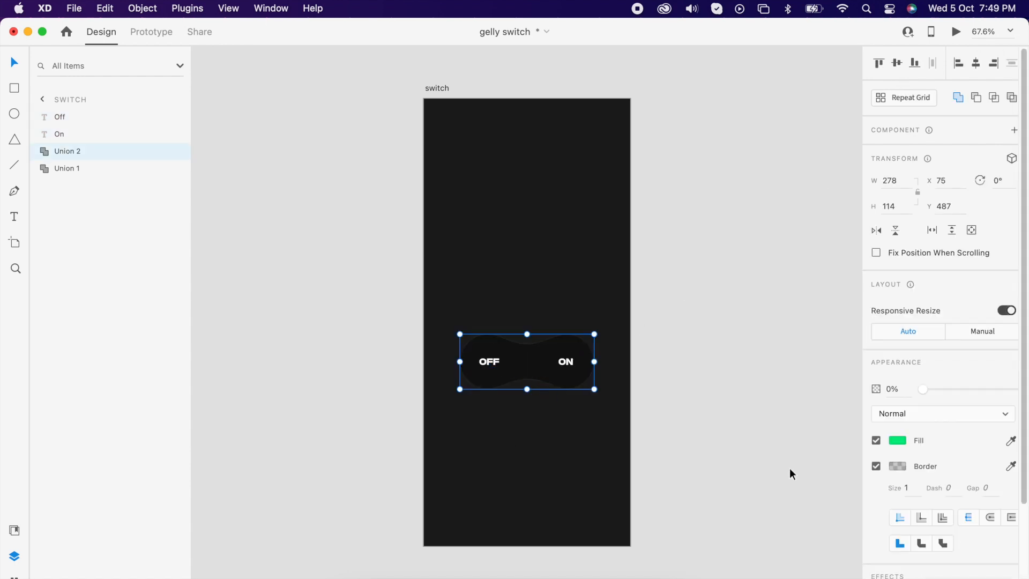
scroll(563, 404, up, 3)
scroll(546, 309, down, 3)
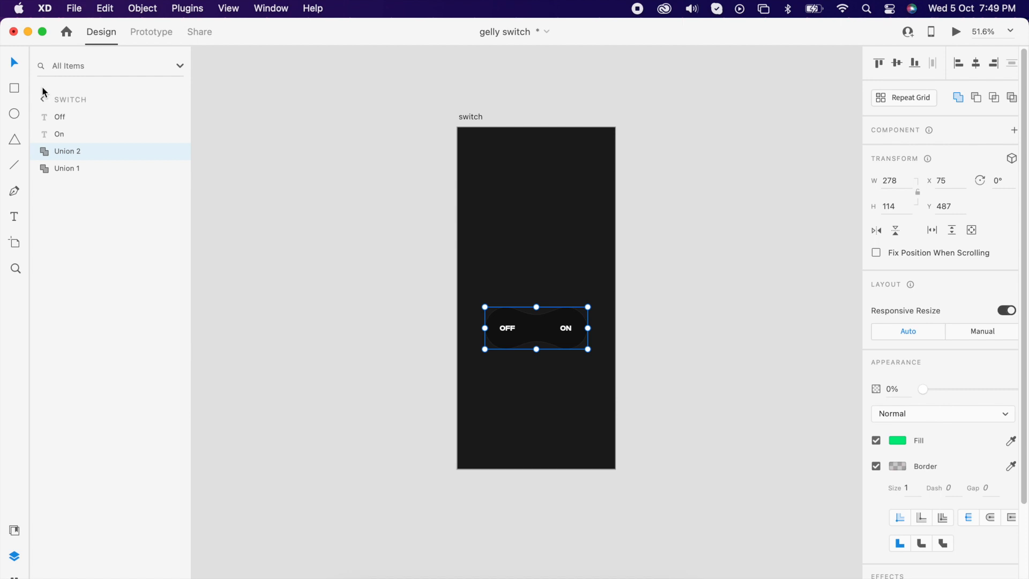
mouse_move(484, 149)
mouse_down()
mouse_move(539, 216)
mouse_move(486, 171)
mouse_move(542, 289)
mouse_move(586, 429)
mouse_move(615, 470)
mouse_up()
click(880, 494)
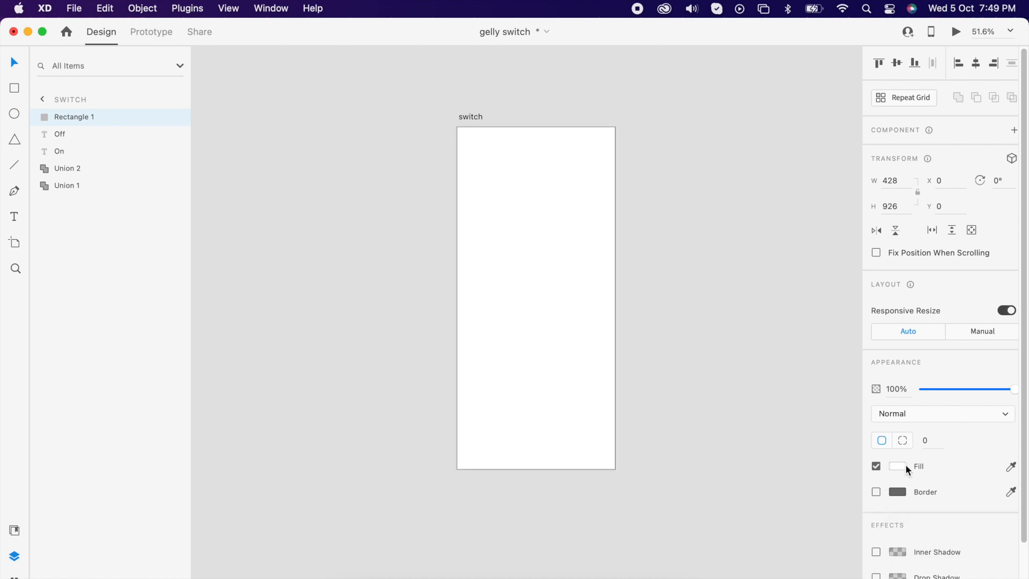
Change the full-artboard rectangle's fill to a saturated green.
click(897, 467)
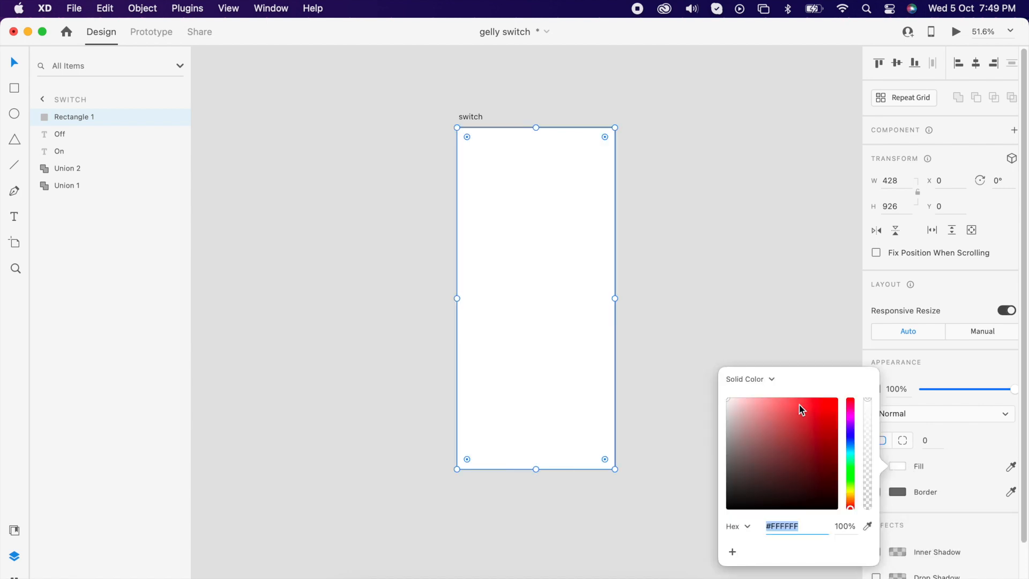
click(852, 468)
drag(825, 460, 848, 435)
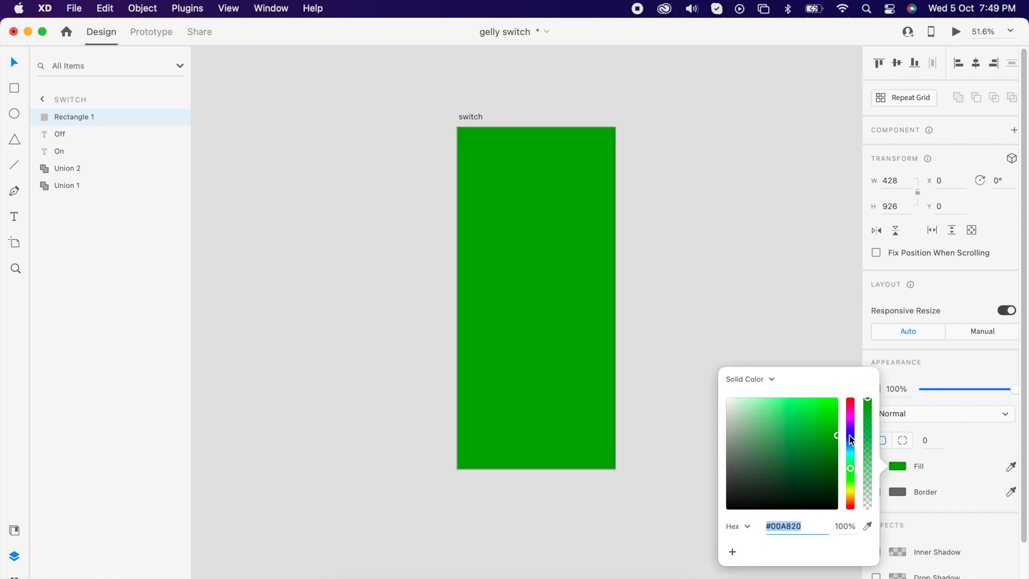
Duplicate the green rectangle in place and change the copy's fill to bright red.
click(503, 279)
key(super+d)
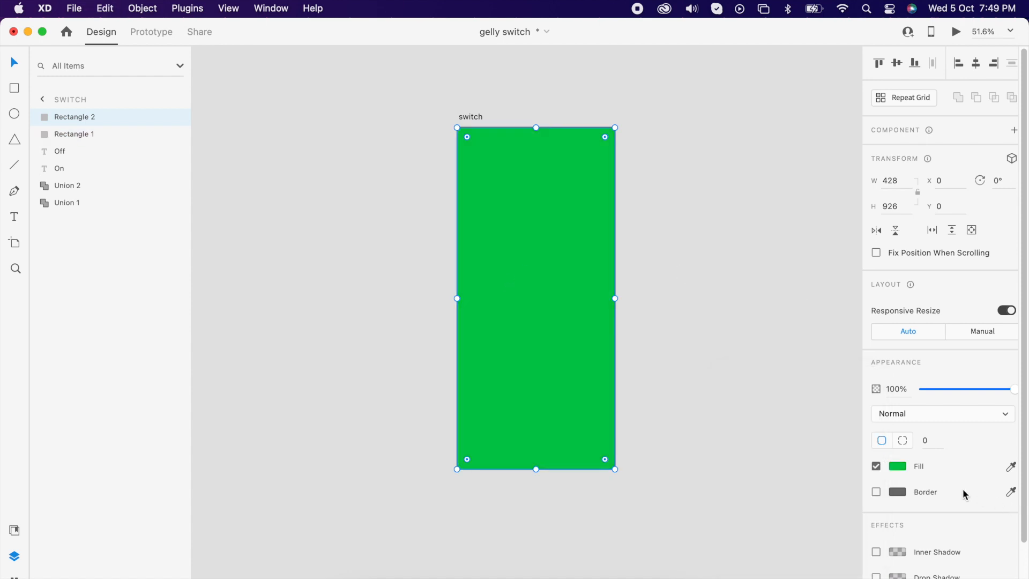
click(899, 467)
click(848, 409)
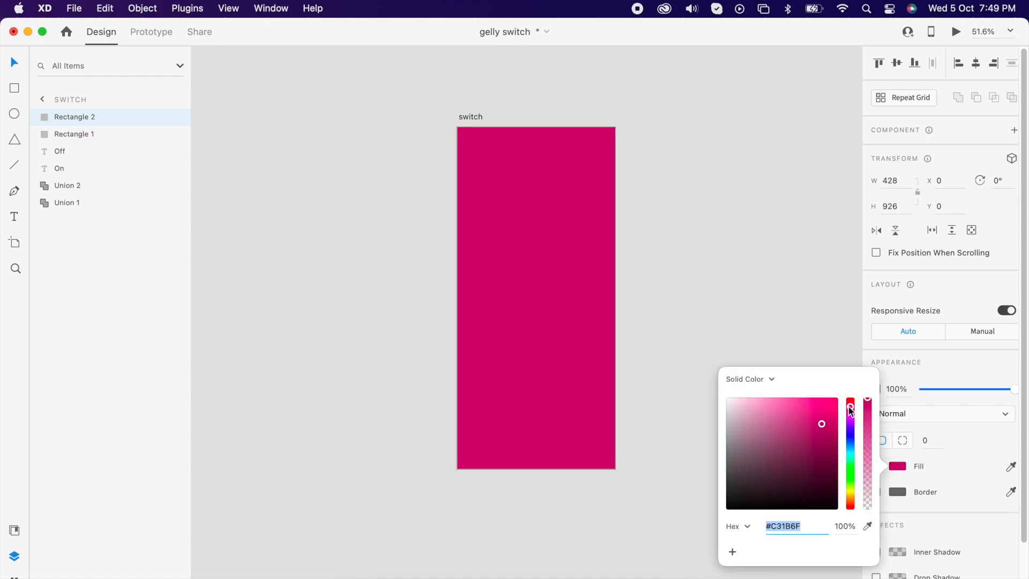
drag(834, 405, 853, 403)
click(751, 280)
drag(516, 305, 586, 305)
key(super+z)
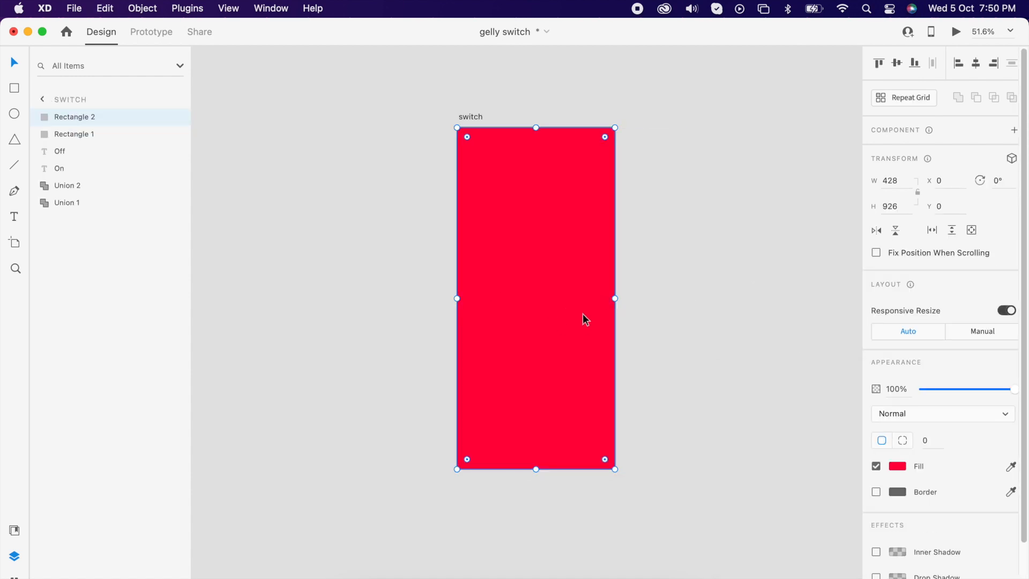
Rename the two rectangle layers "red" and "green" according to their fill colours.
double_click(78, 117)
text(red)
key(Return)
double_click(63, 139)
text(green)
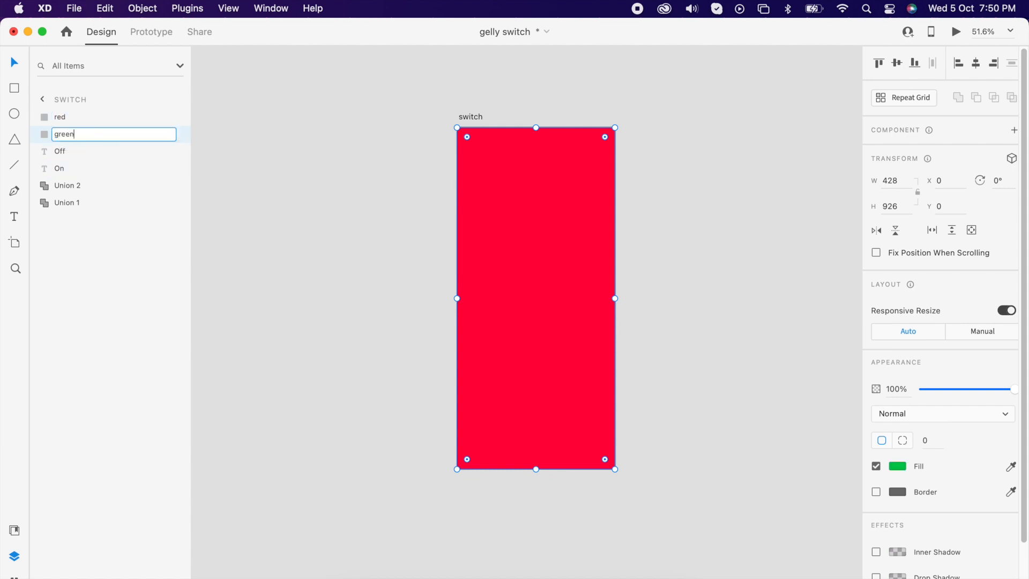
key(Return)
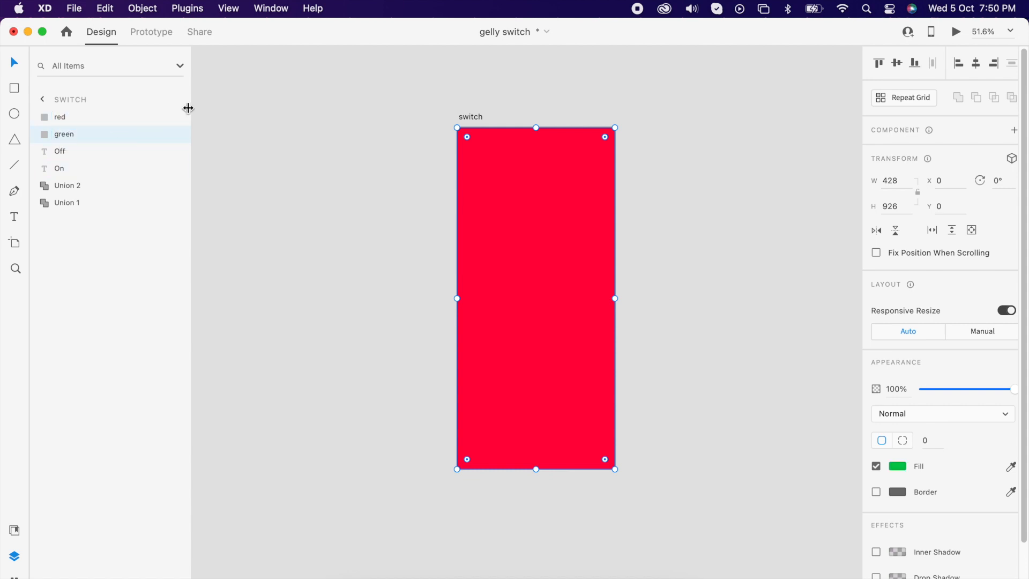
Group the red and green rectangles.
shift+click(80, 118)
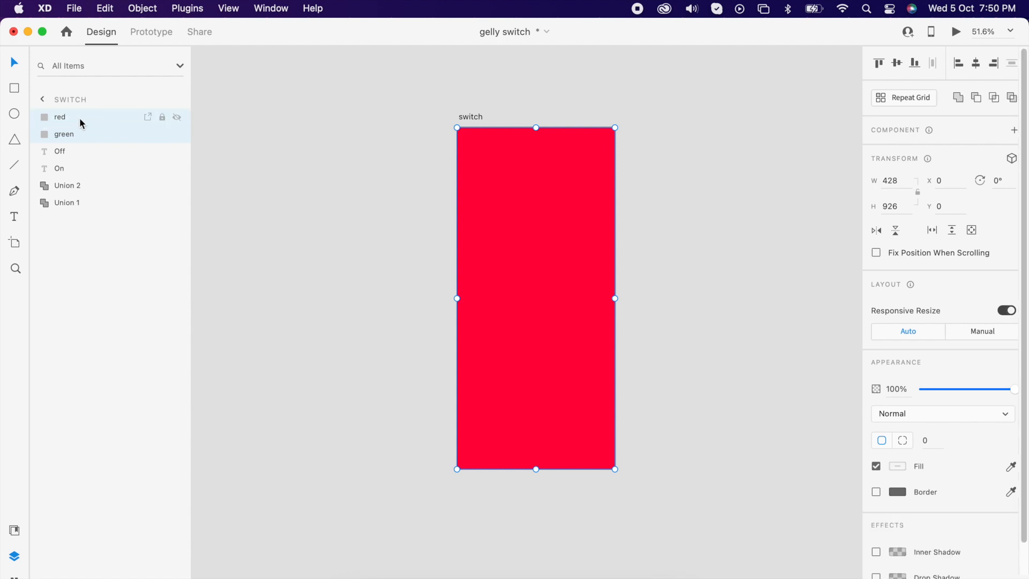
right_click(542, 192)
click(596, 335)
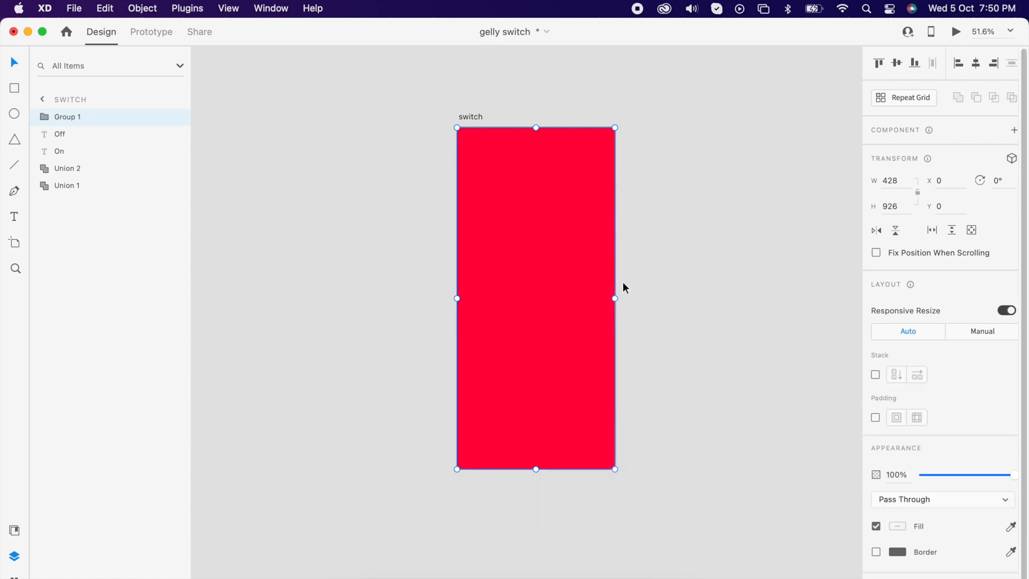
Lower the rectangle group's opacity to 0% and place it beneath all the other layers on the artboard.
drag(1001, 480, 857, 484)
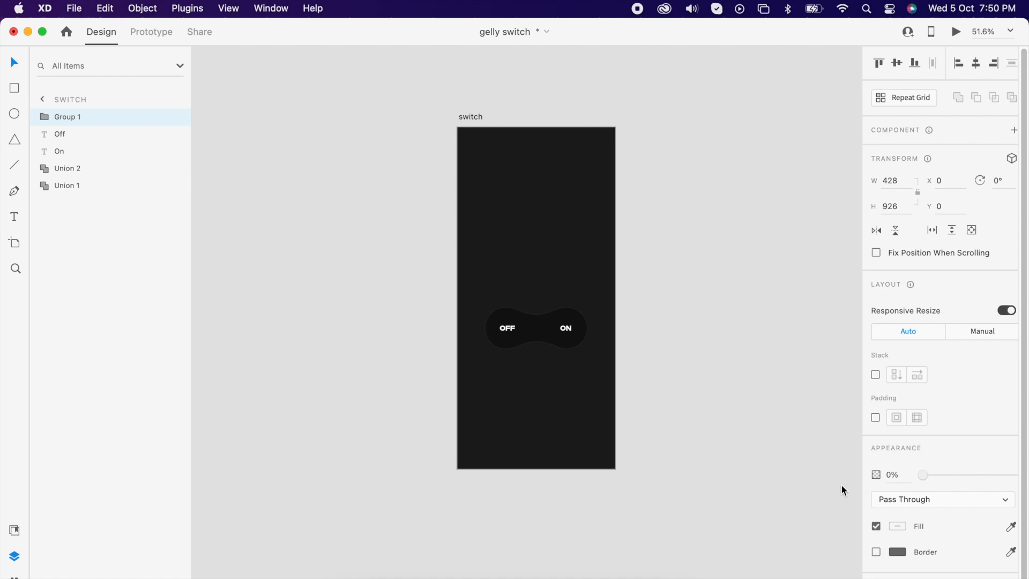
drag(75, 118, 70, 199)
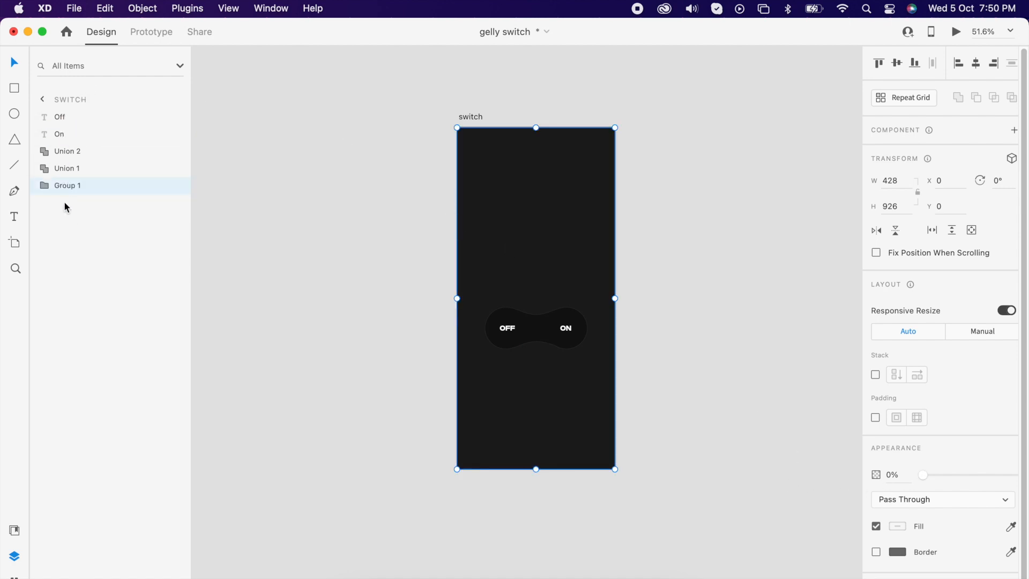
click(665, 423)
Draw a circle over the OFF label in the switch's left lobe and set its size to 95 by 95.
scroll(493, 322, up, 5)
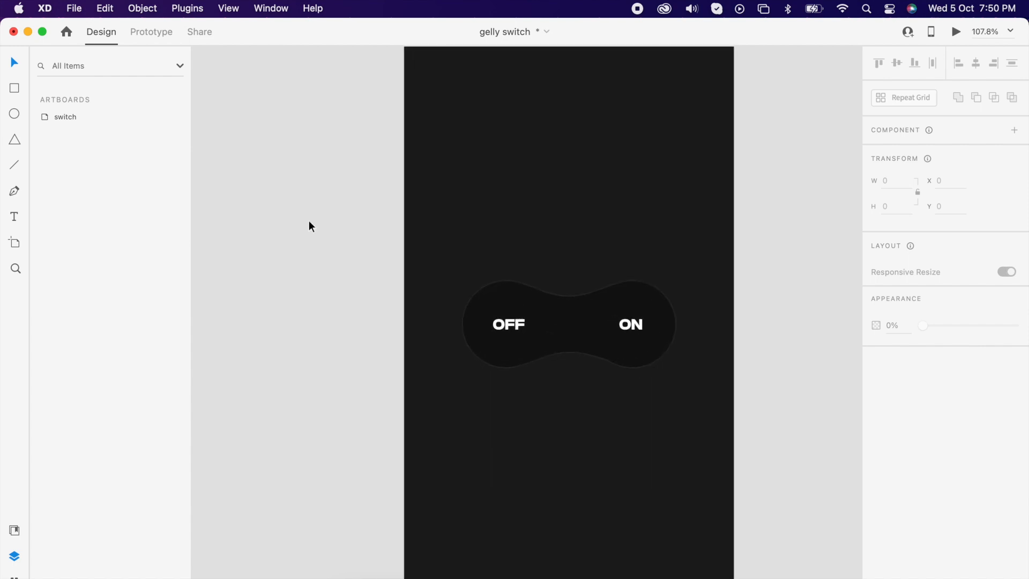
click(14, 112)
mouse_move(482, 296)
mouse_down()
mouse_move(547, 358)
mouse_move(499, 334)
mouse_move(555, 288)
mouse_up()
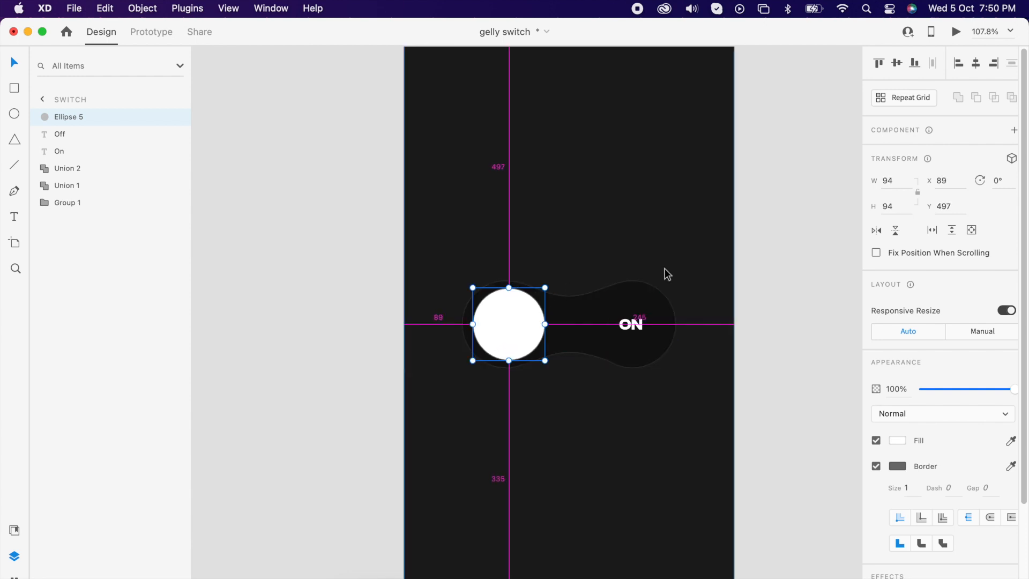
click(900, 184)
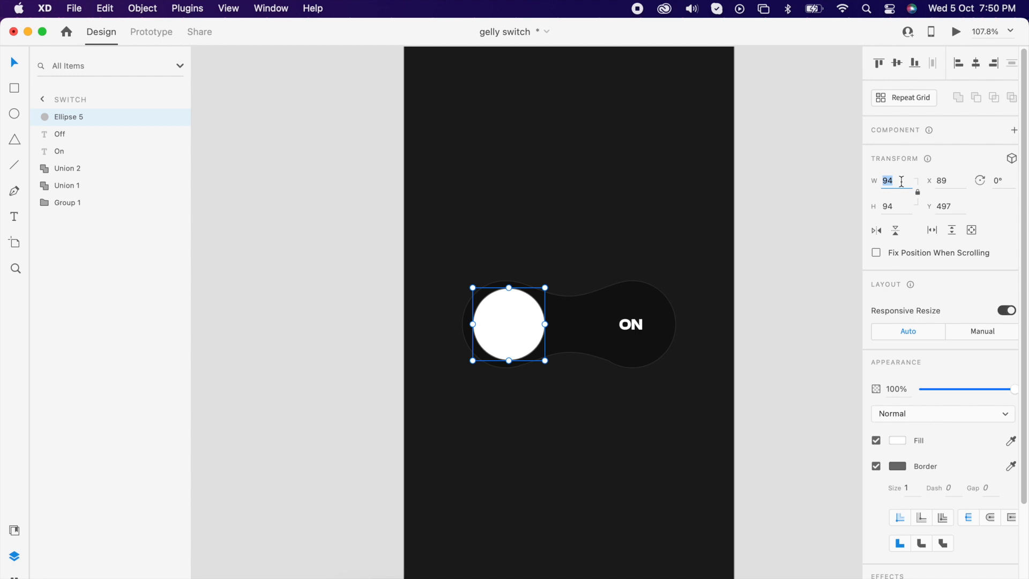
text(95)
key(Return)
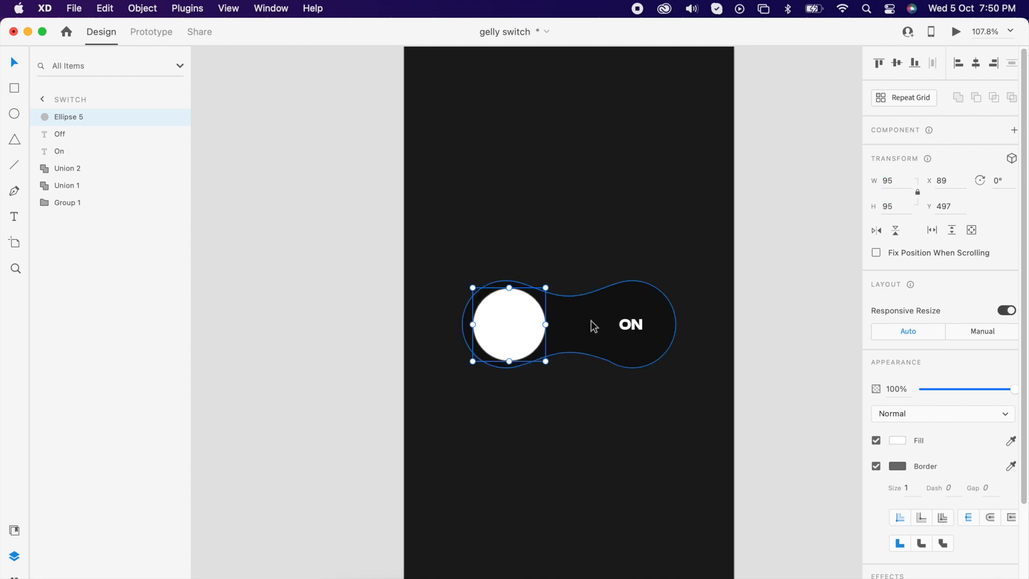
Nudge the white circle left to X 84 and remove its border.
key(Left)
key(Left)
key(Left)
key(Left)
key(Left)
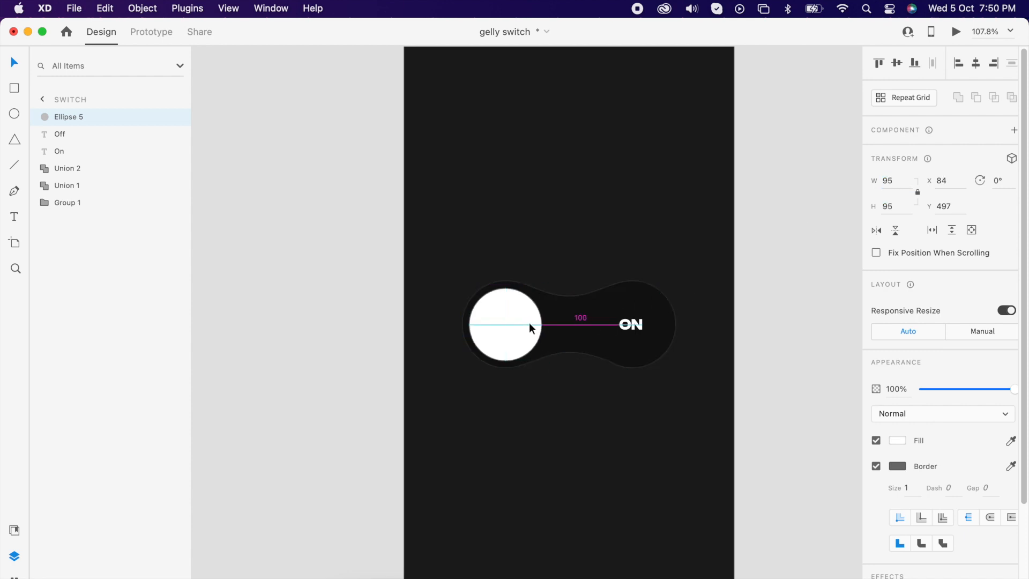
click(876, 466)
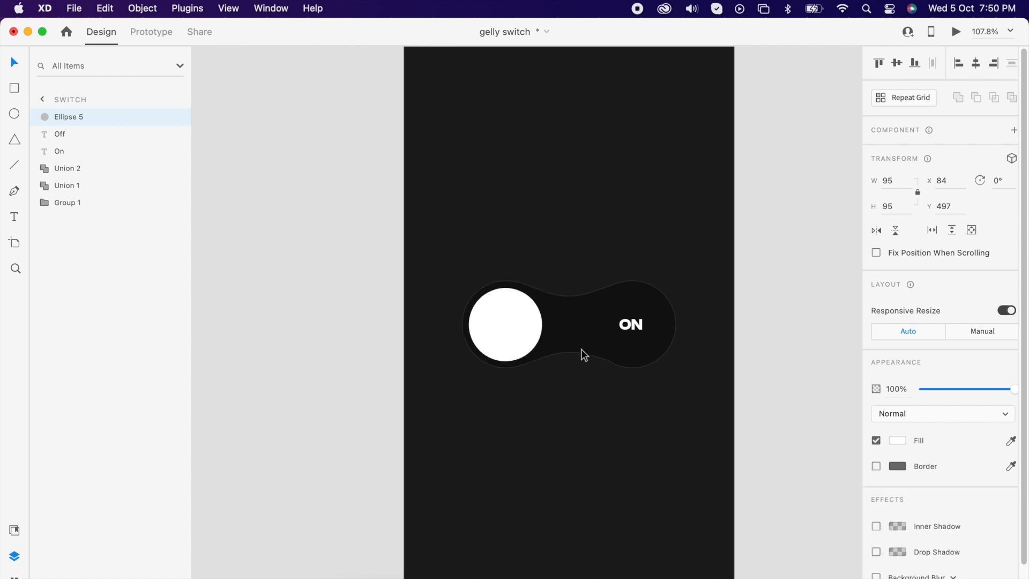
Raise the opacity of the group holding the red and green rectangles back to full.
scroll(551, 298, down, 3)
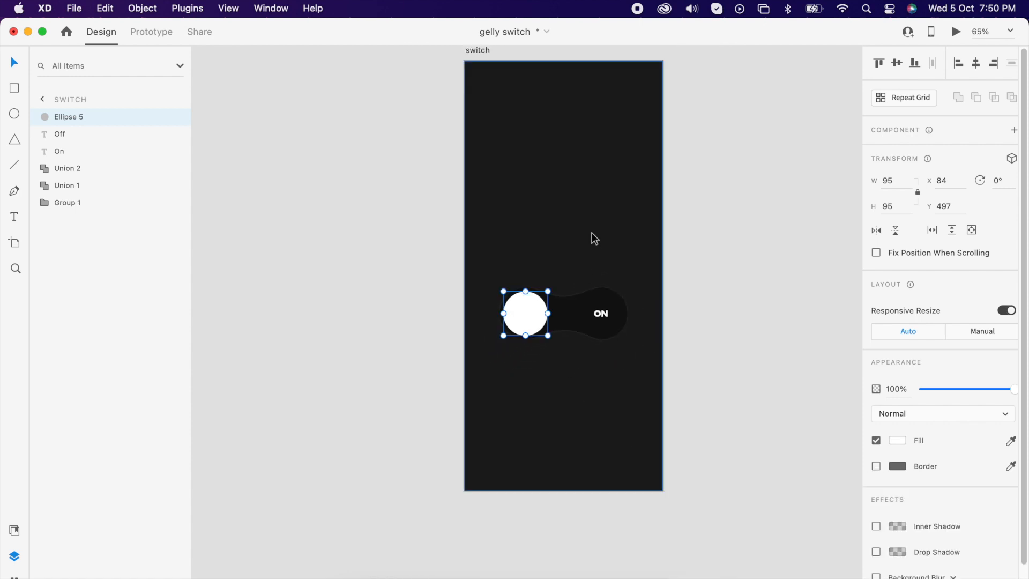
click(592, 233)
click(34, 204)
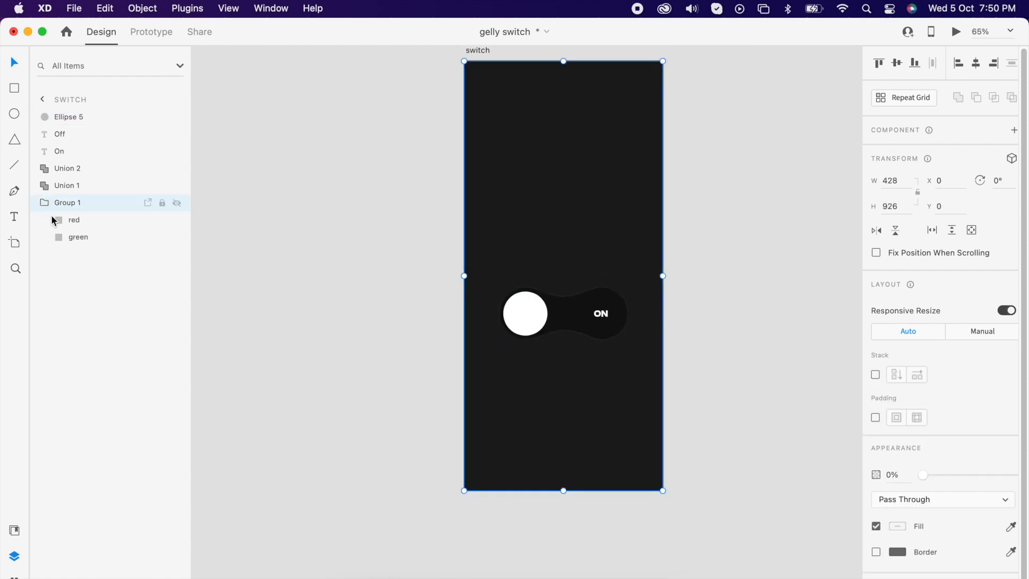
click(75, 220)
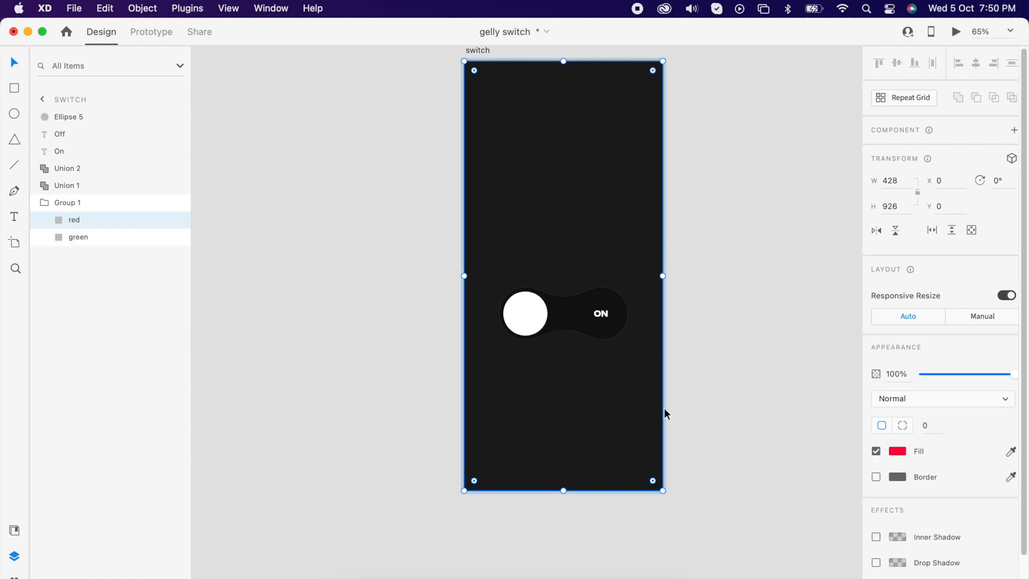
click(69, 203)
click(721, 358)
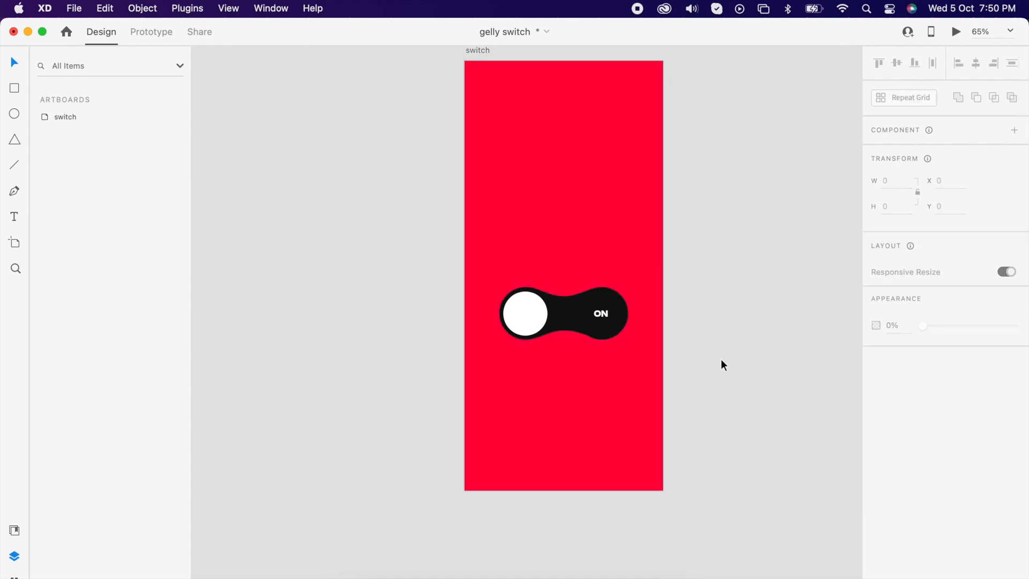
Draw a rectangle about 27 by 14 at the switch's centre and round its corners to radius 7.
scroll(740, 291, up, 2)
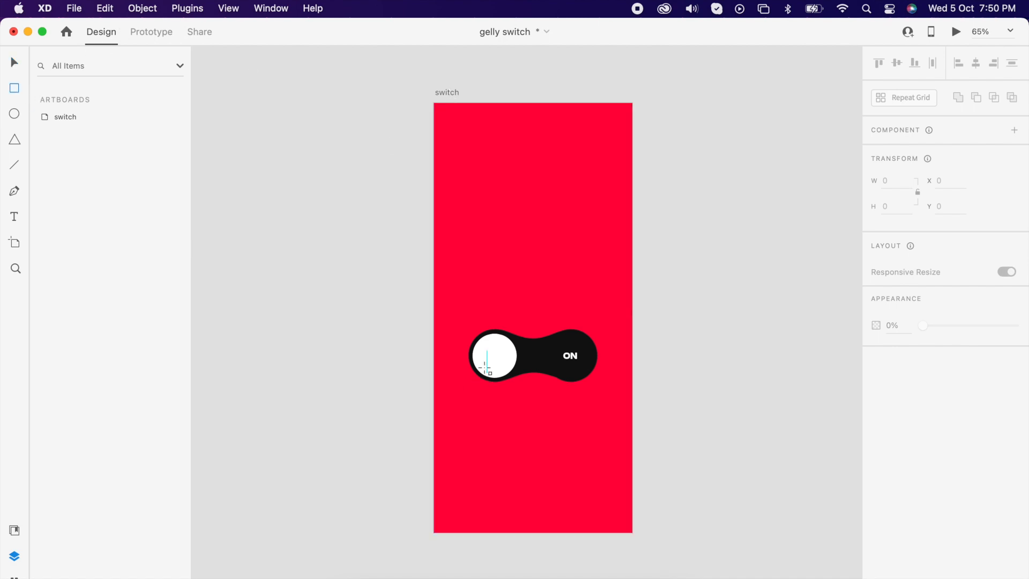
scroll(533, 360, up, 5)
mouse_move(531, 341)
mouse_down()
mouse_move(568, 360)
mouse_move(558, 355)
mouse_up()
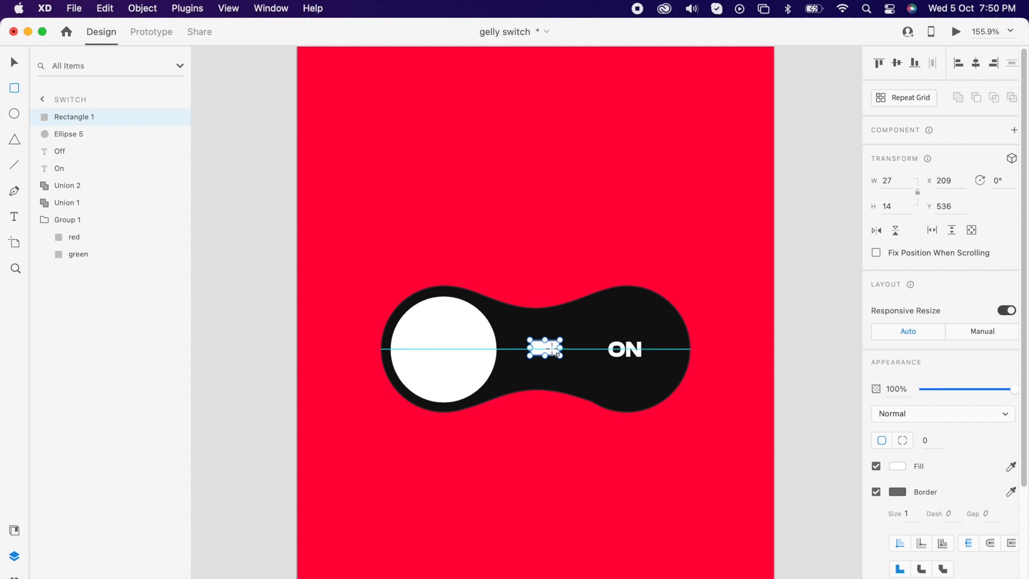
scroll(554, 347, up, 3)
drag(561, 338, 507, 351)
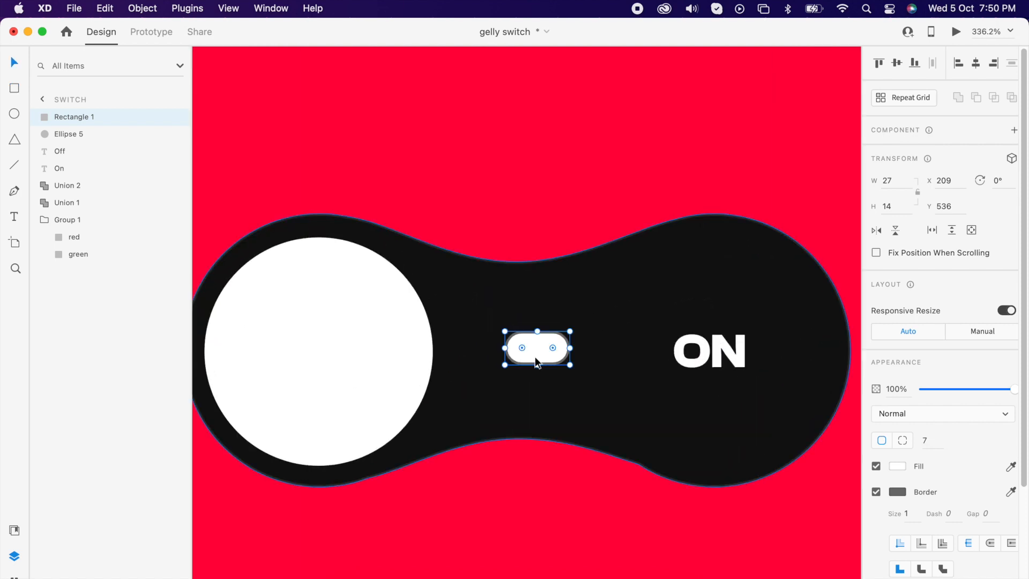
Remove the border of the small pill at the switch's centre and set its fill to pure white #FFFFFF.
click(875, 492)
click(898, 465)
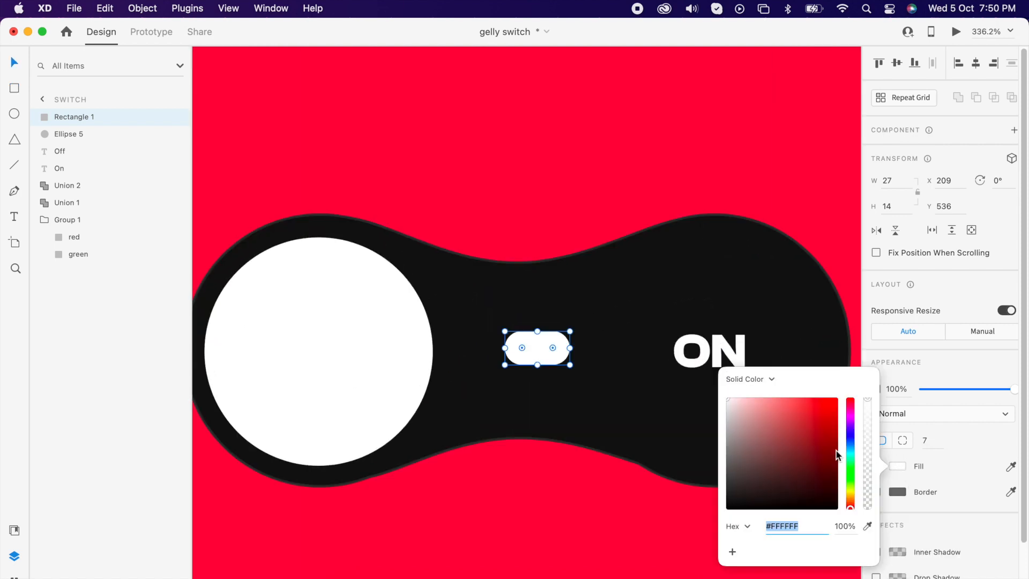
drag(753, 405, 721, 394)
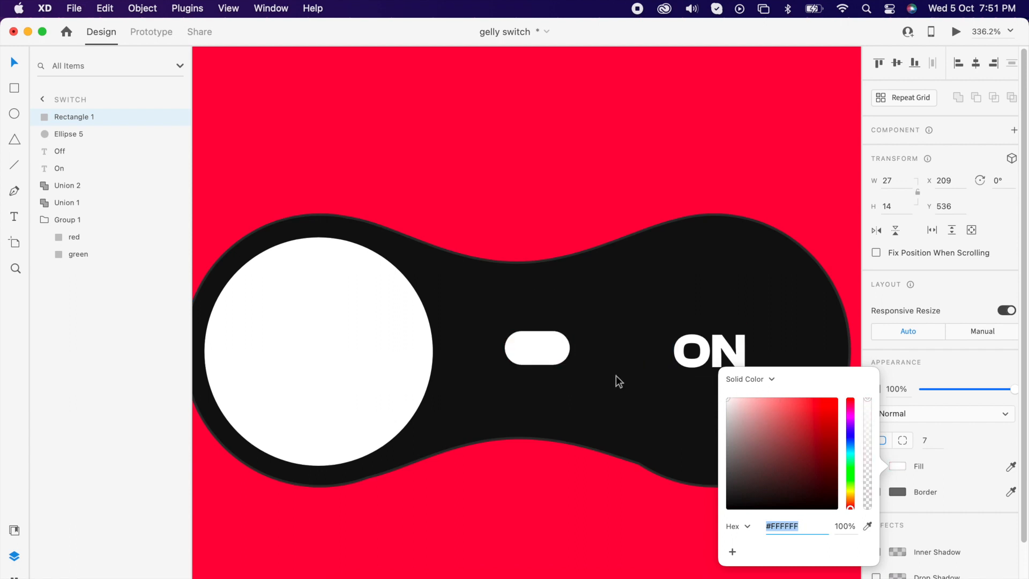
click(552, 348)
Align the white circle and the small pill to each other along their vertical middle.
click(333, 364)
shift+click(535, 348)
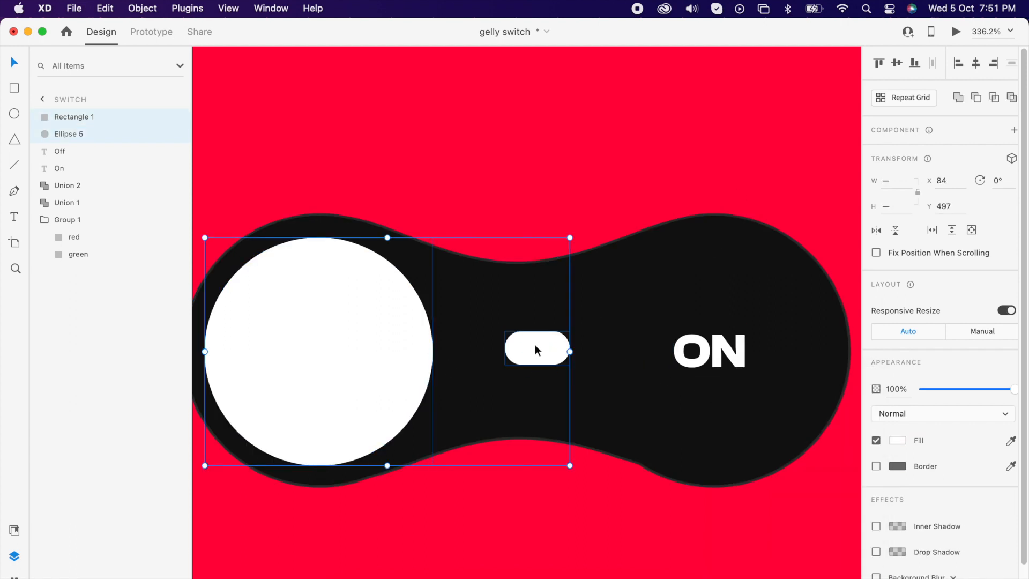
click(902, 62)
click(671, 155)
scroll(771, 186, down, 5)
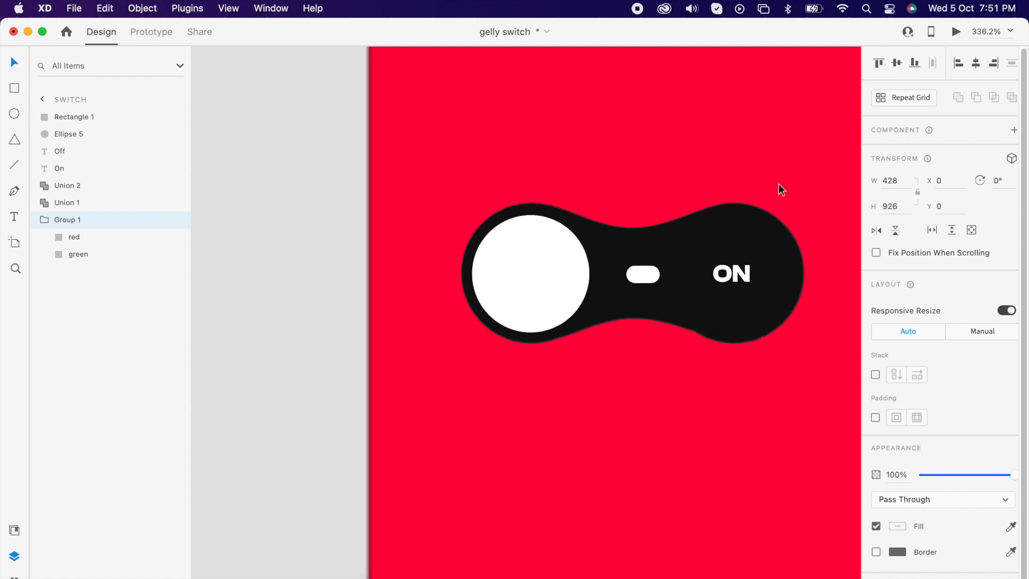
Combine the white circle and the pill into one Boolean union, and move the pill inside the circle's centre.
click(635, 278)
shift+click(571, 270)
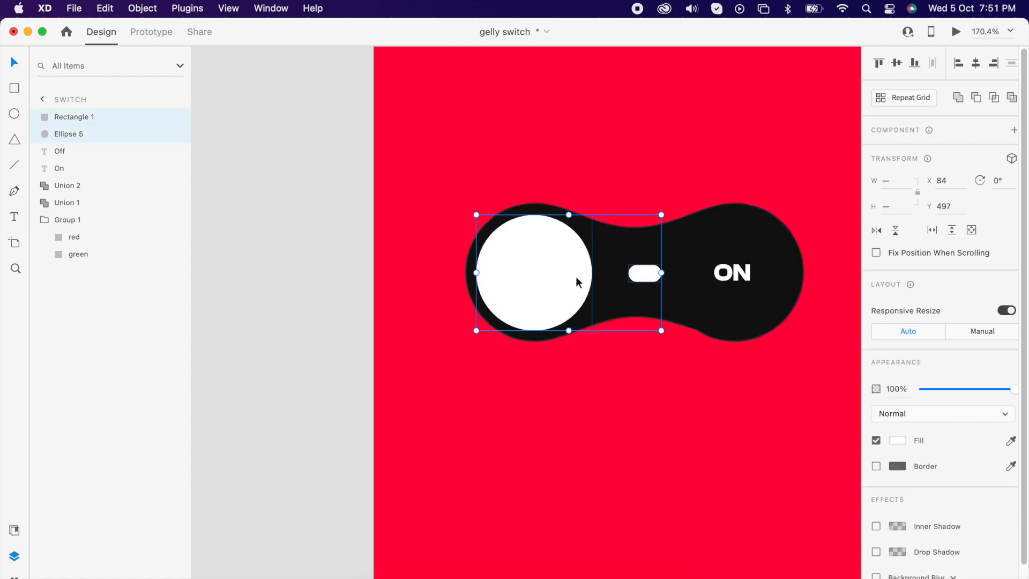
click(960, 99)
double_click(643, 273)
drag(643, 274, 538, 272)
click(326, 338)
key(super+0)
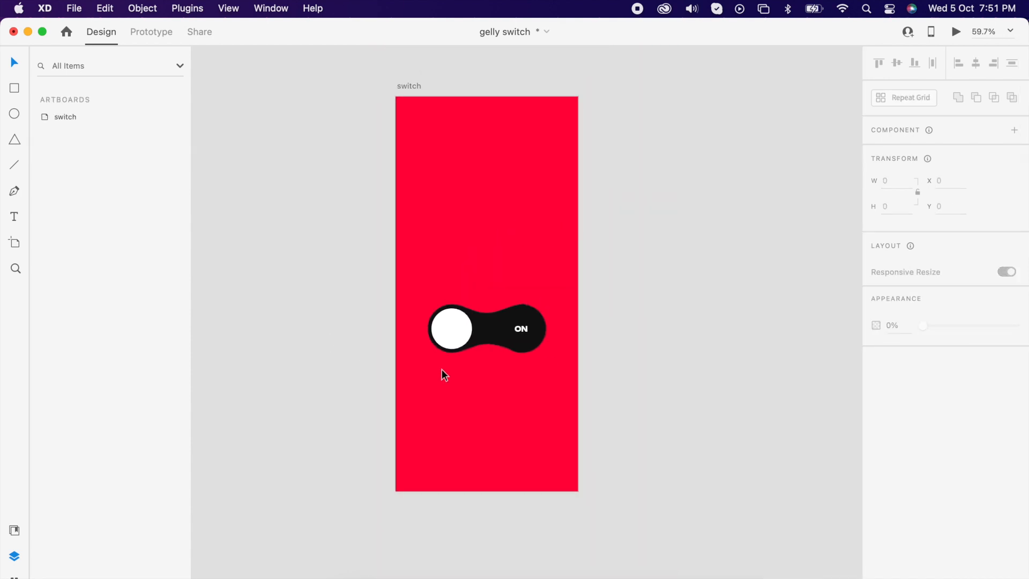
Duplicate the switch artboard and lower the opacity of the copy's background group to 0%.
click(412, 87)
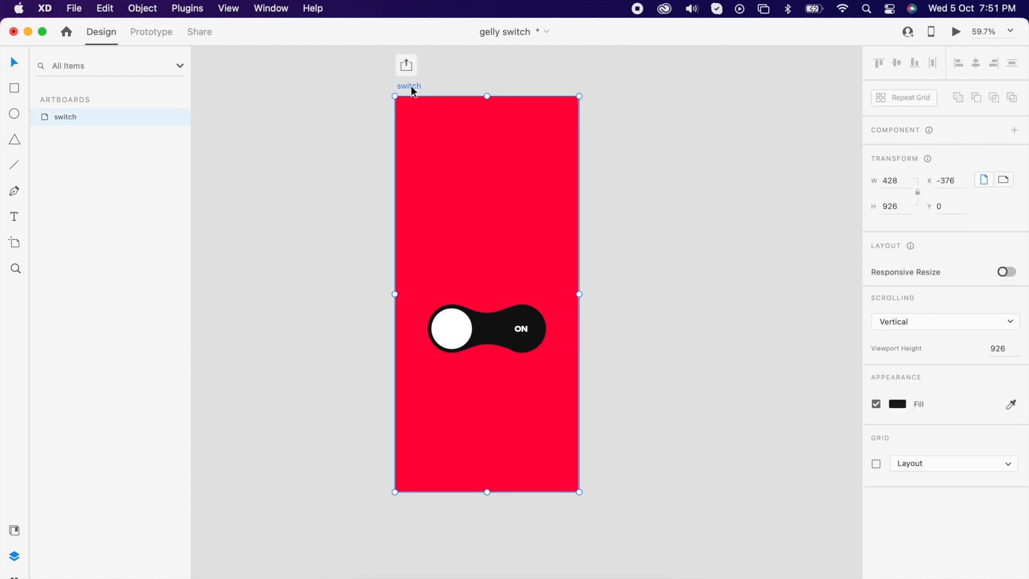
key(super+d)
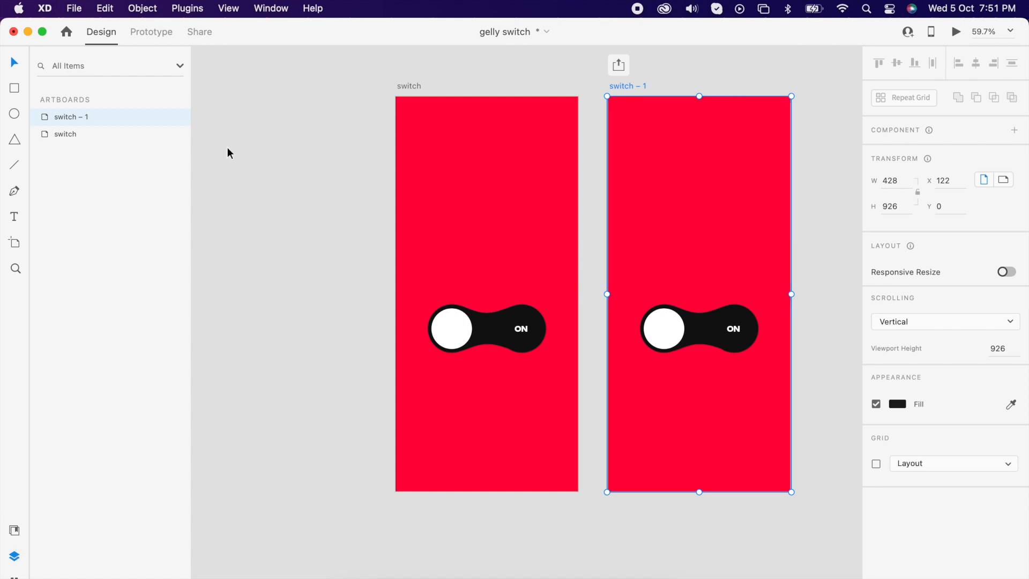
click(671, 251)
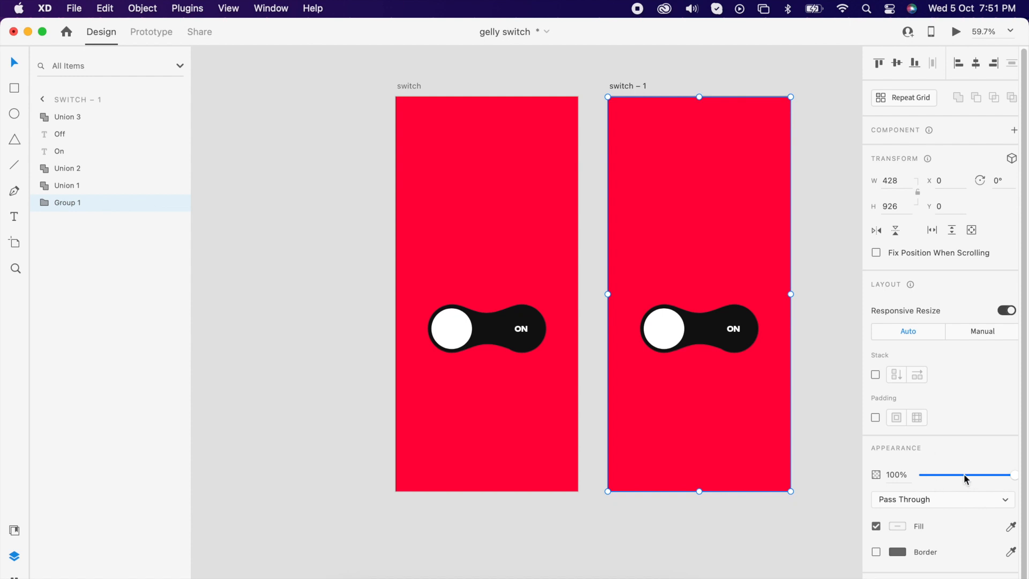
double_click(732, 272)
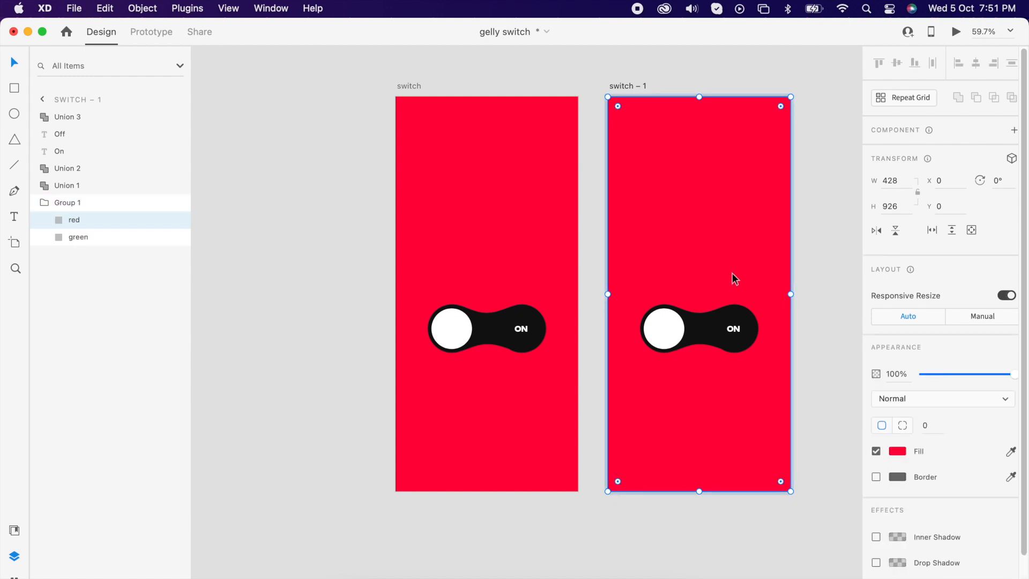
click(124, 206)
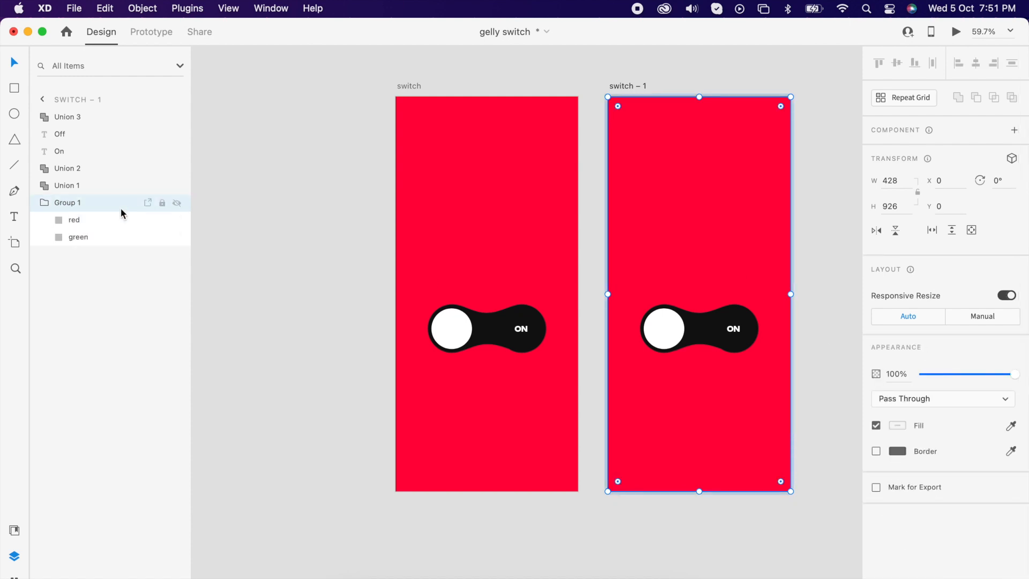
drag(960, 475, 692, 489)
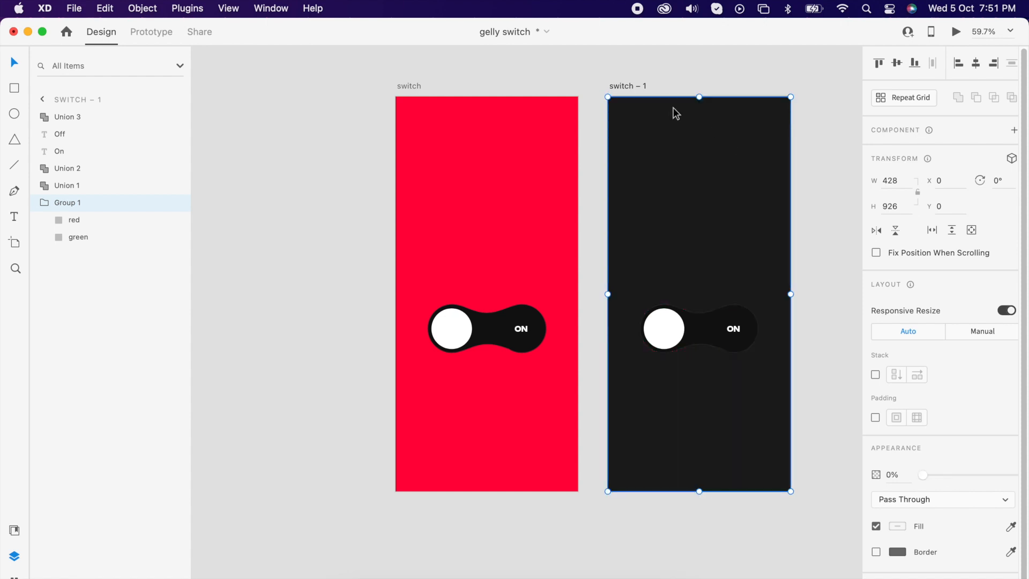
On the dark artboard copy, move the pill inside the knob union out to the middle of the switch.
click(634, 90)
scroll(734, 324, up, 5)
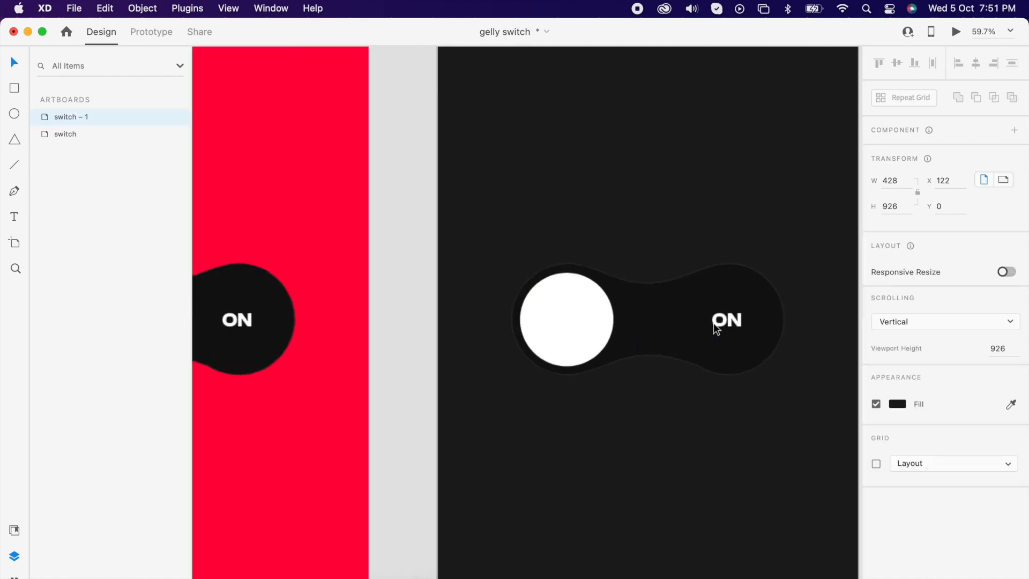
double_click(584, 318)
click(552, 323)
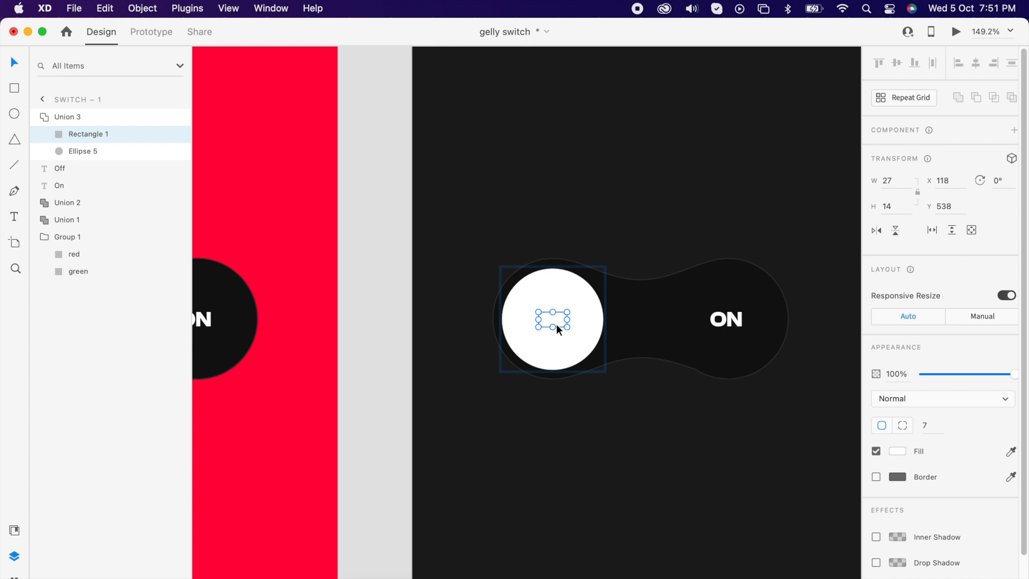
drag(556, 324, 647, 328)
Shrink the white circle of the knob union and tuck it inside the pill at the switch's centre, uncovering the OFF label.
click(584, 300)
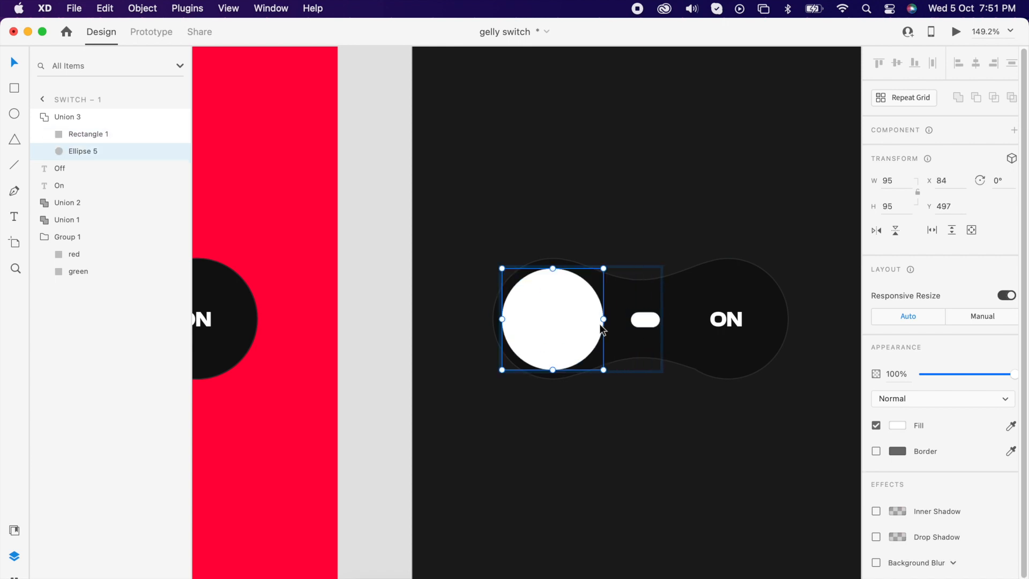
drag(597, 279, 723, 324)
scroll(570, 321, up, 3)
scroll(729, 323, up, 2)
drag(740, 285, 729, 296)
click(715, 383)
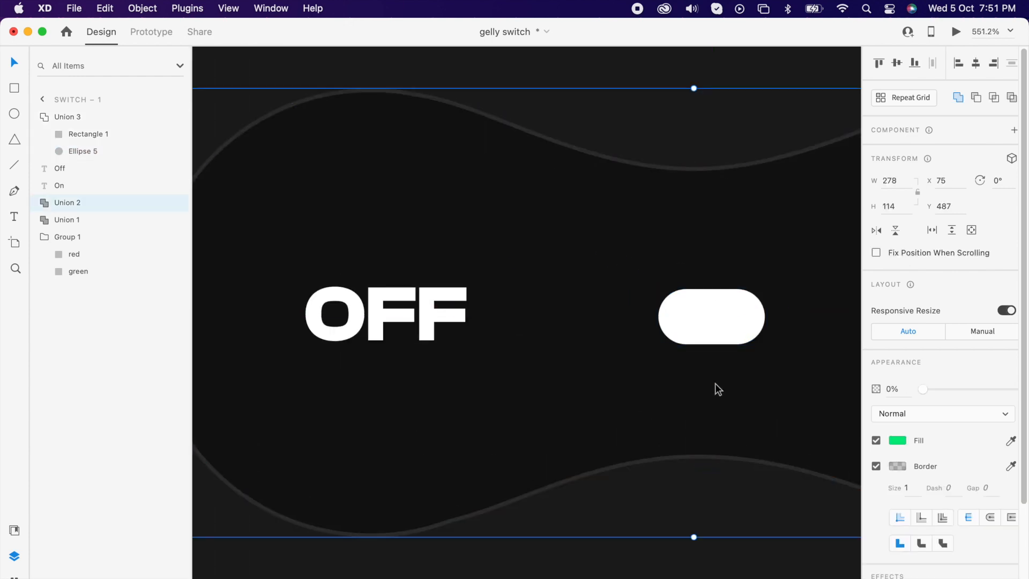
scroll(715, 384, down, 3)
click(718, 346)
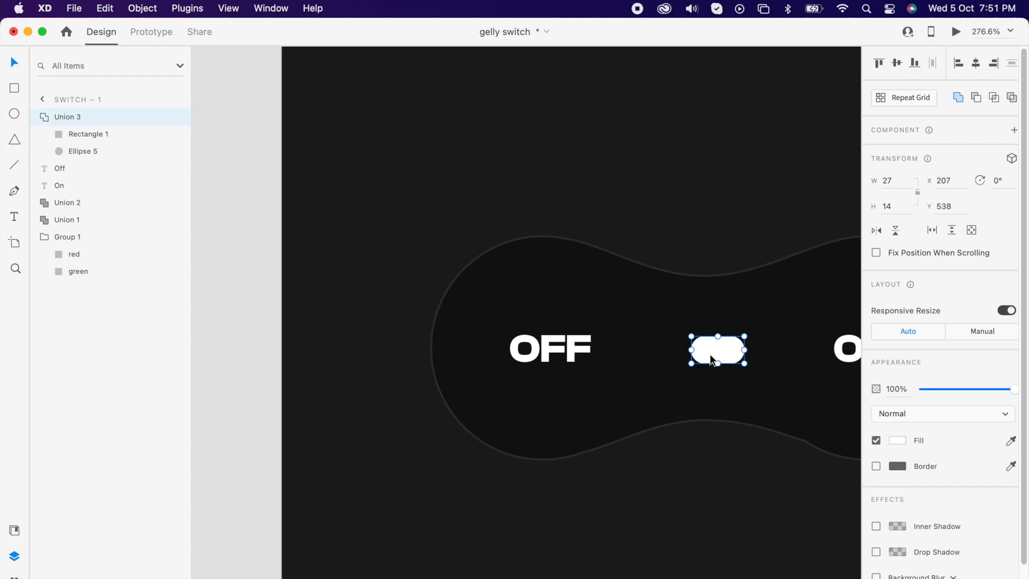
scroll(724, 320, down, 10)
scroll(791, 317, right, 2)
click(789, 316)
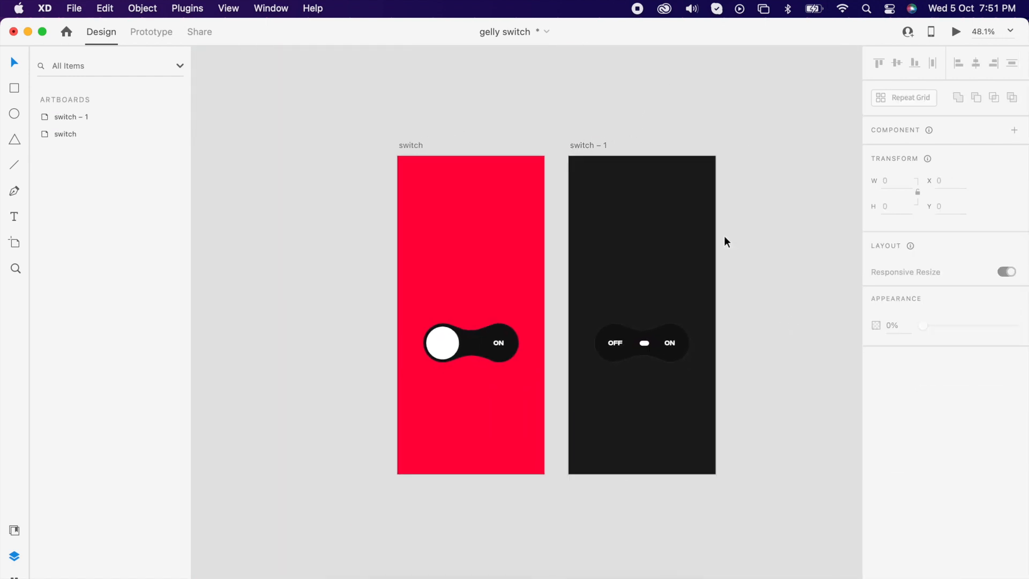
Duplicate the dark artboard and raise the opacity of the new copy's background group to 100%.
click(584, 143)
key(super+c)
key(super+v)
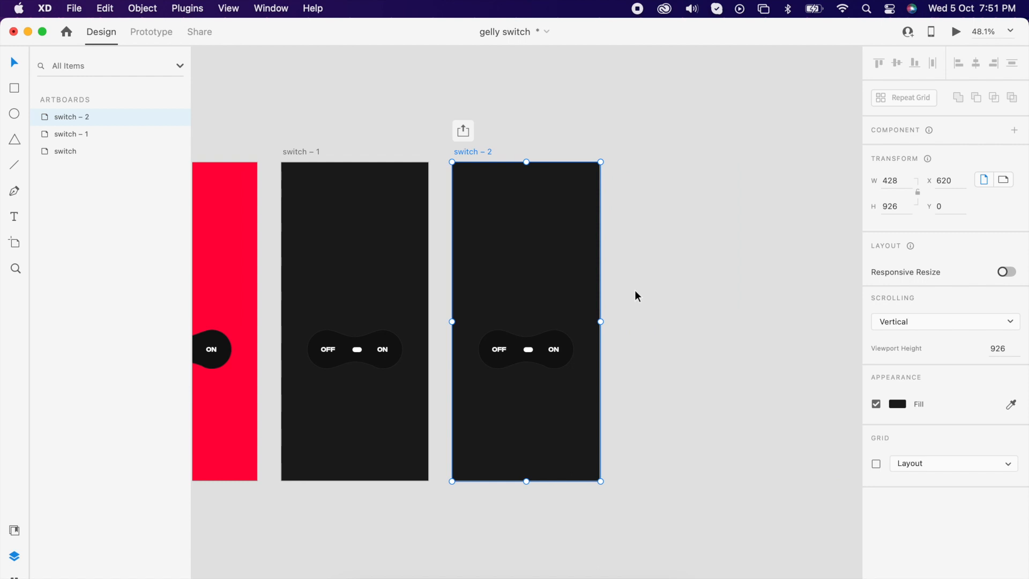
click(565, 256)
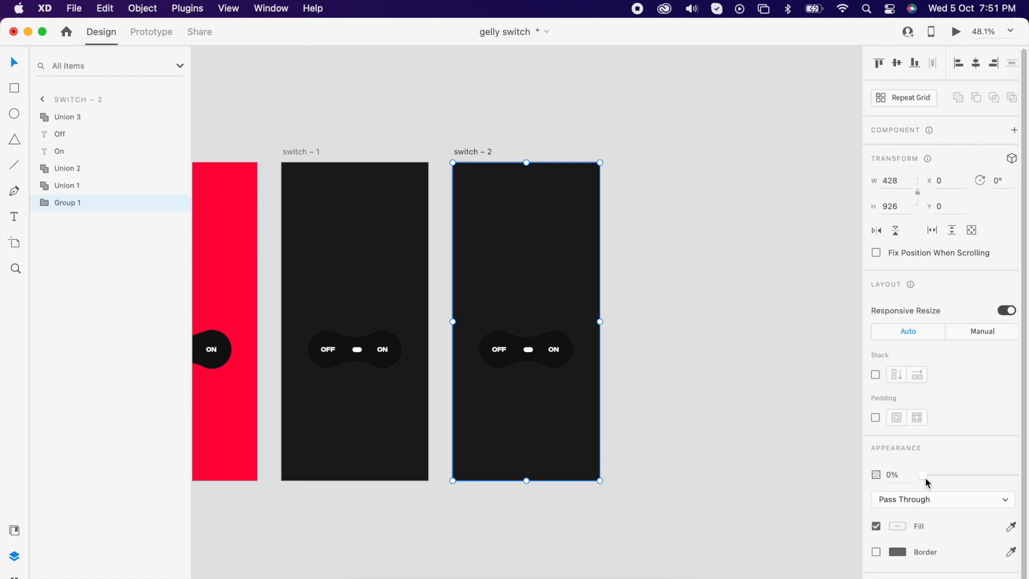
drag(924, 480, 1014, 475)
Lower the opacity of the red rectangle in the third artboard's background group to 0%, exposing the green one.
click(46, 202)
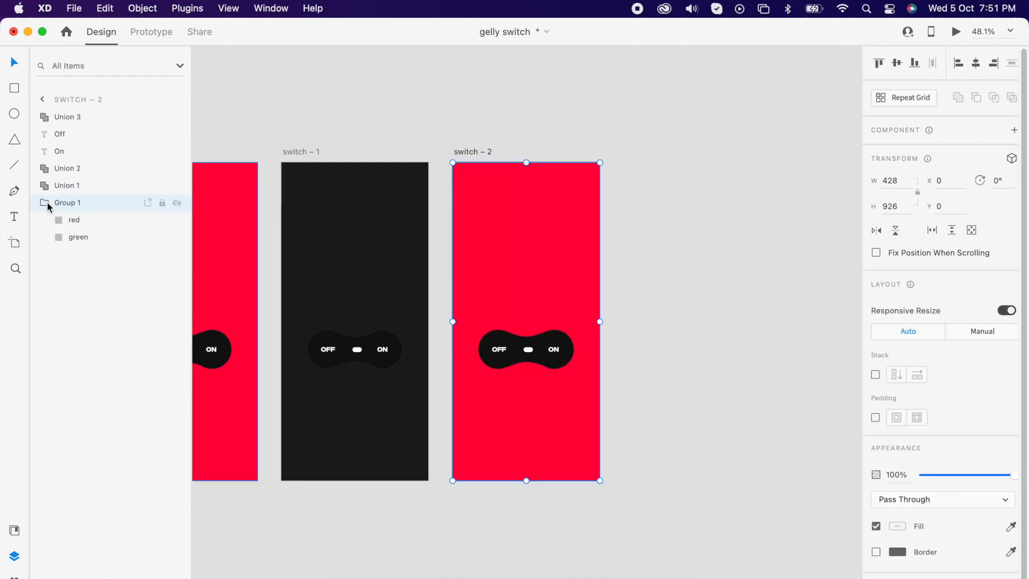
click(75, 224)
drag(1013, 374, 726, 397)
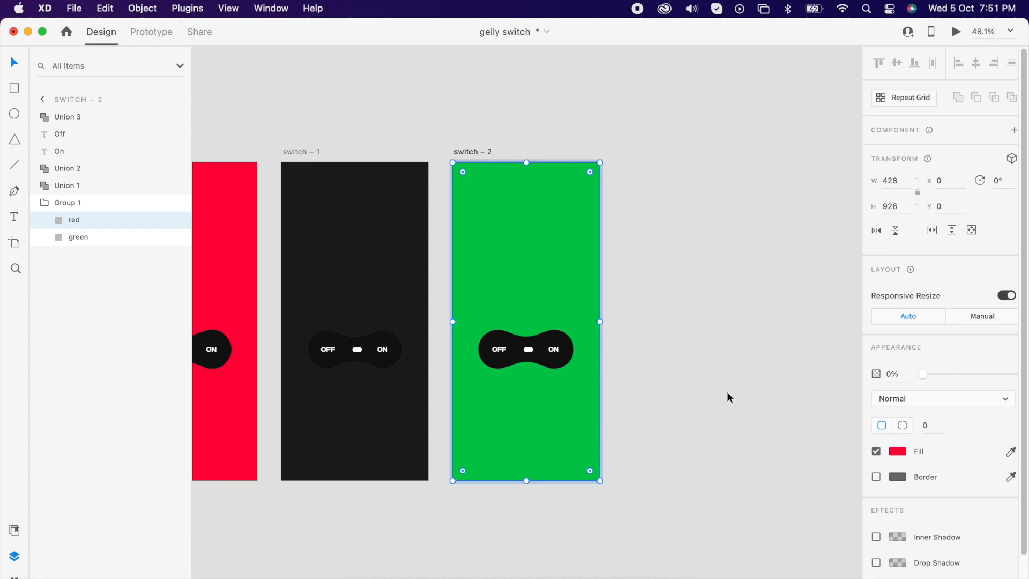
click(680, 327)
On the green artboard, enlarge the ellipse inside the knob union so it fills the switch lobe over the ON label.
scroll(532, 357, up, 5)
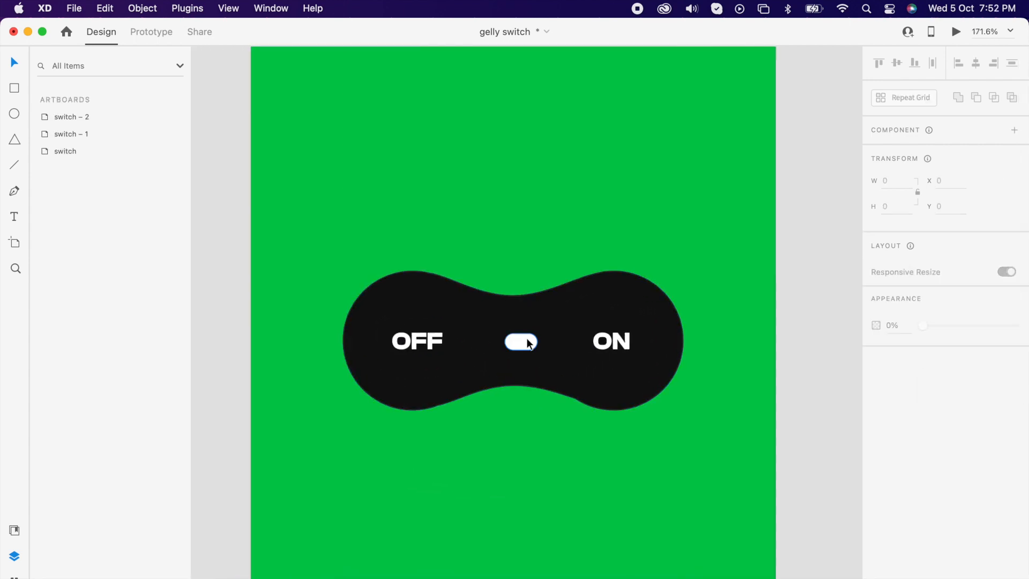
click(529, 341)
click(42, 116)
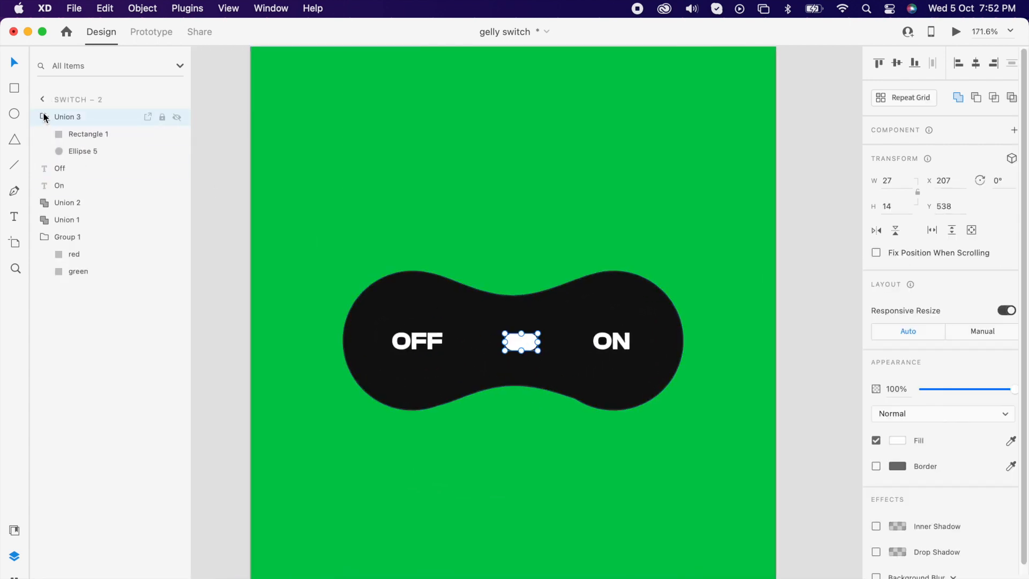
click(86, 151)
drag(527, 336, 694, 284)
Move the pill of the green artboard's knob union into the centre of the enlarged circle.
drag(523, 341, 617, 341)
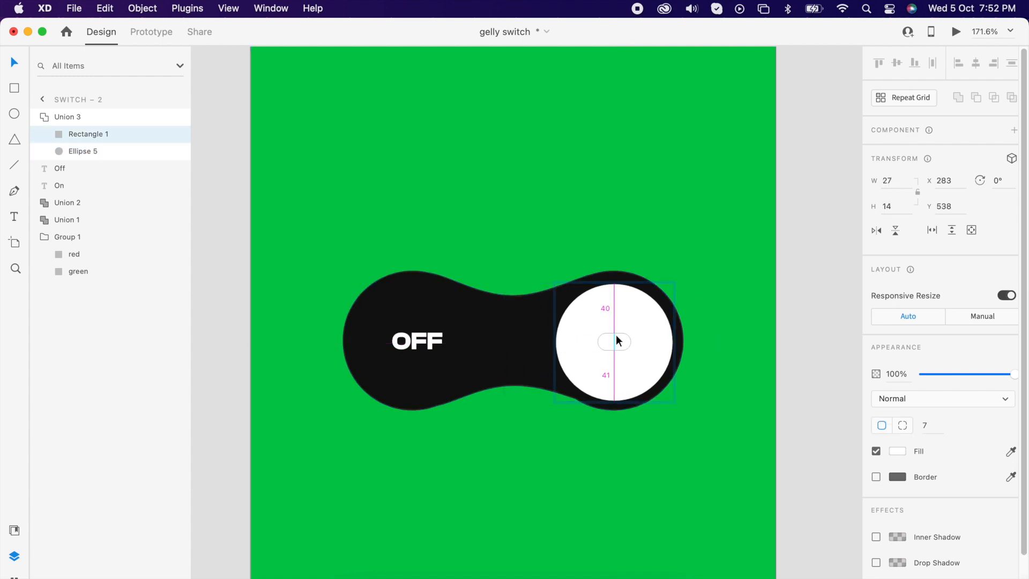
click(825, 330)
scroll(824, 330, down, 3)
scroll(824, 330, down, 5)
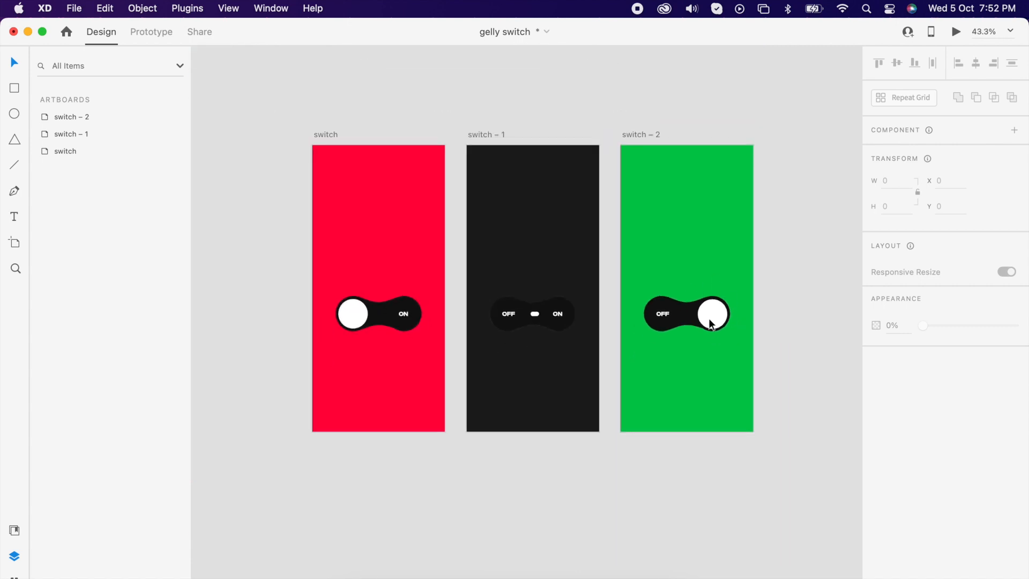
In prototype mode, link the white knob on the red artboard to the dark artboard switch – 1.
click(336, 130)
click(382, 310)
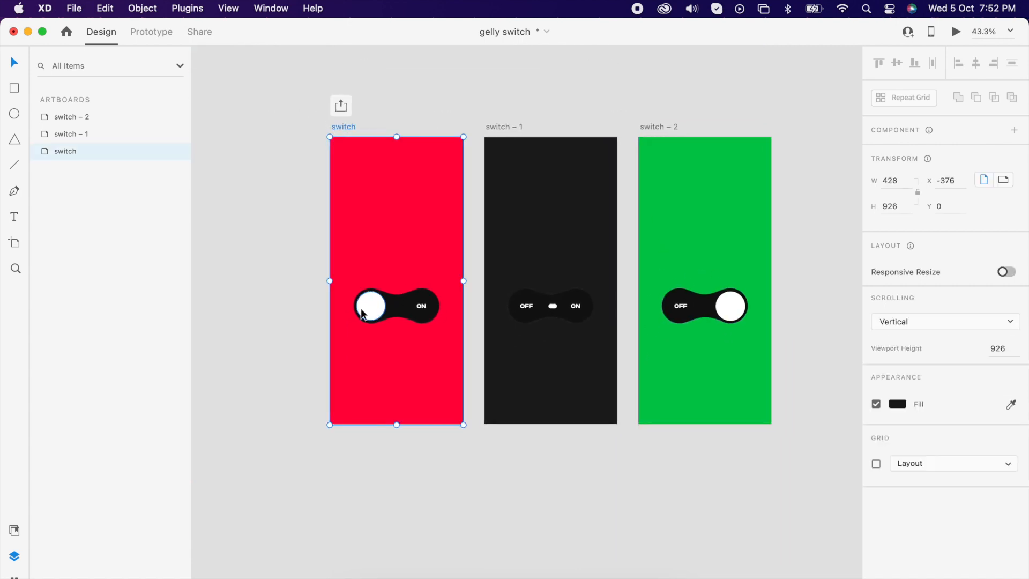
click(155, 35)
drag(385, 305, 509, 330)
Configure the knob's link with a Tap trigger, Auto-Animate, Ease In-Out easing and a 0.8 s duration.
click(911, 98)
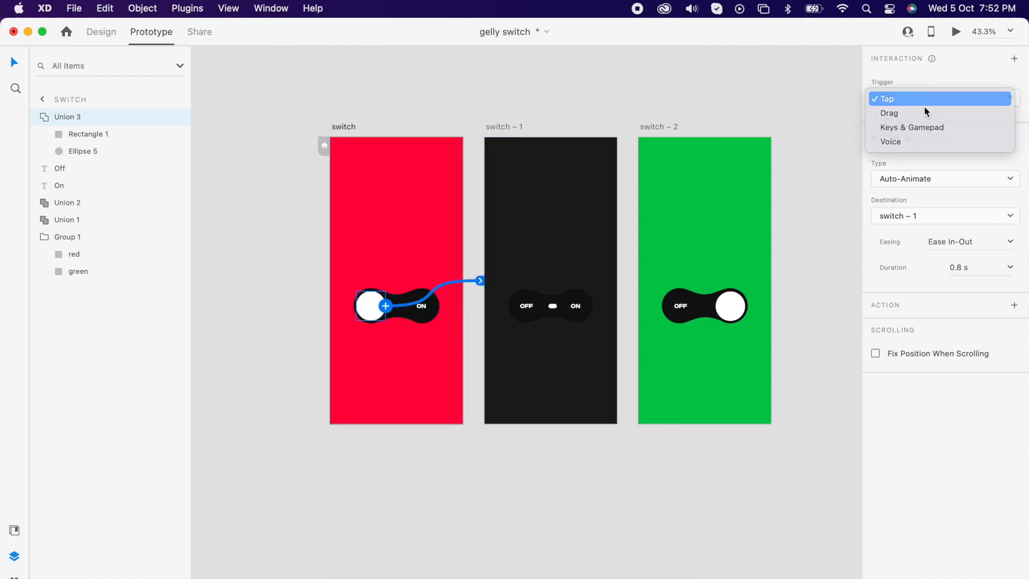
click(923, 179)
click(981, 193)
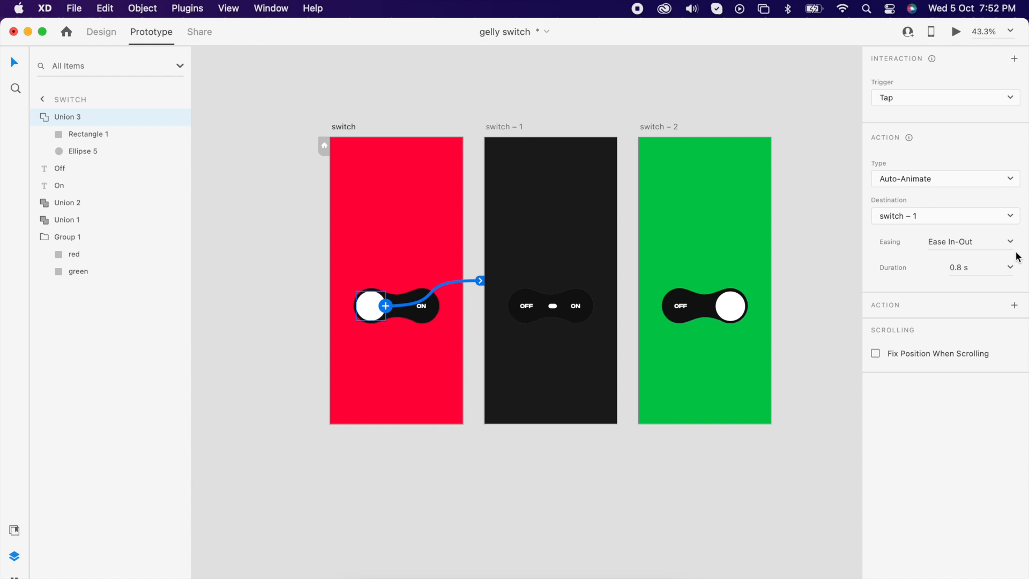
click(1011, 245)
click(941, 295)
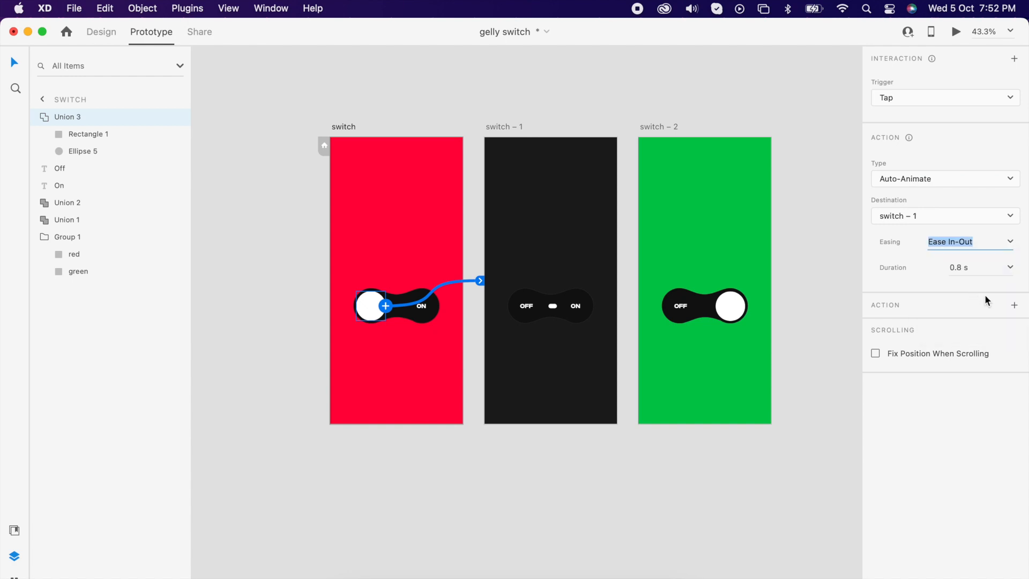
click(1010, 267)
click(967, 321)
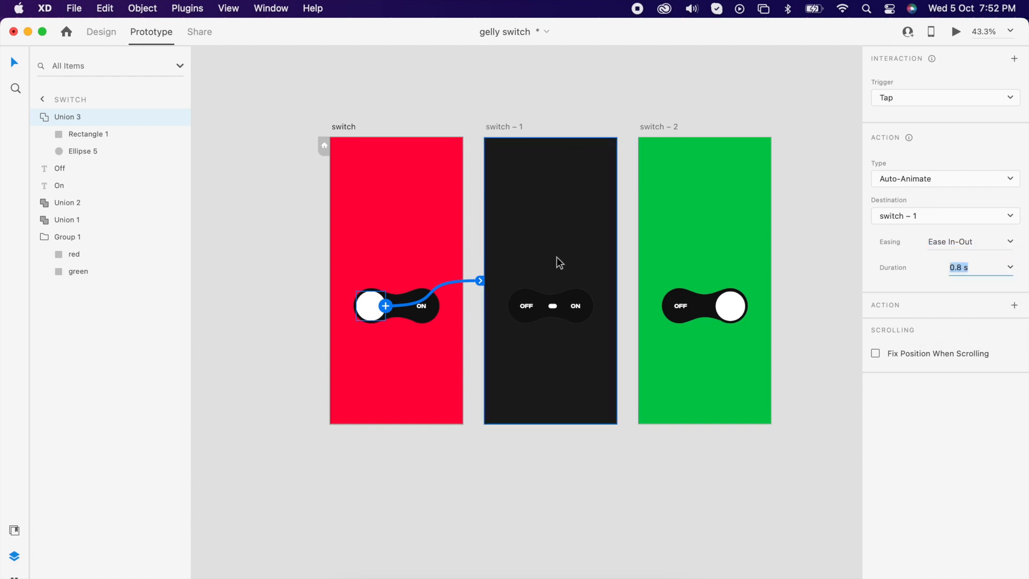
Link artboard switch – 1 to the green artboard switch – 2 with a Time trigger, 0 s delay and Auto-Animate.
click(508, 124)
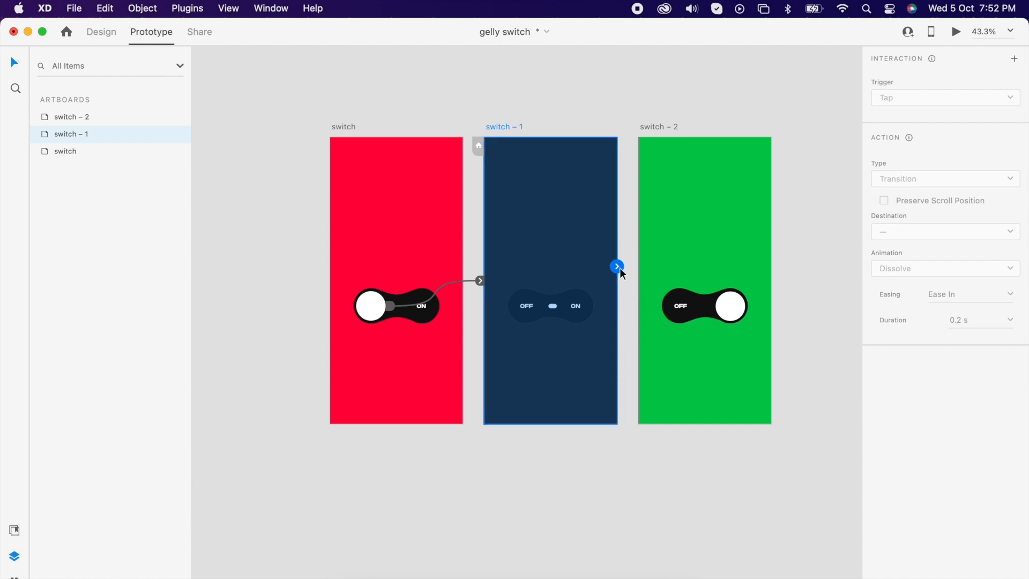
drag(617, 271, 662, 279)
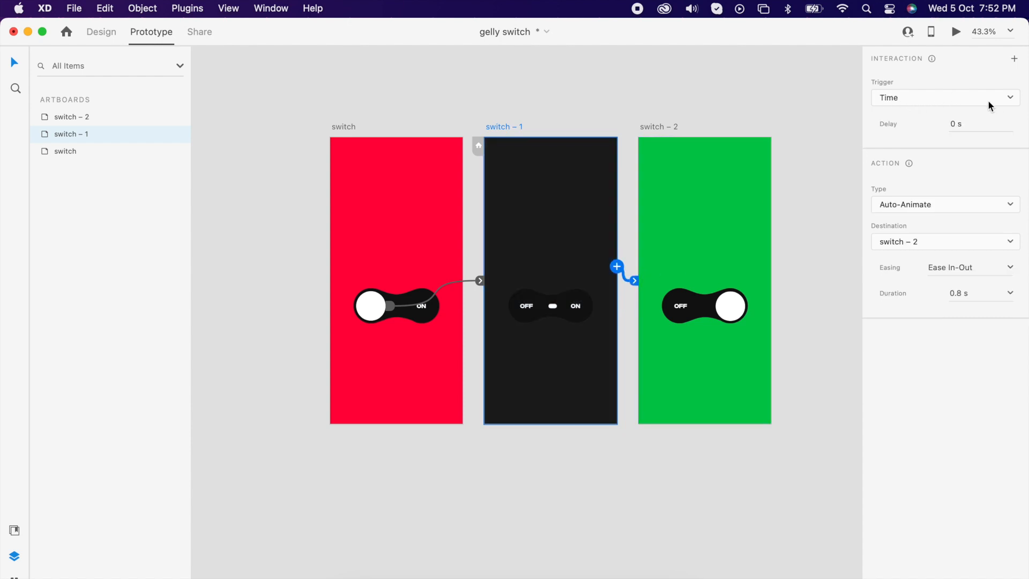
scroll(530, 139, down, 3)
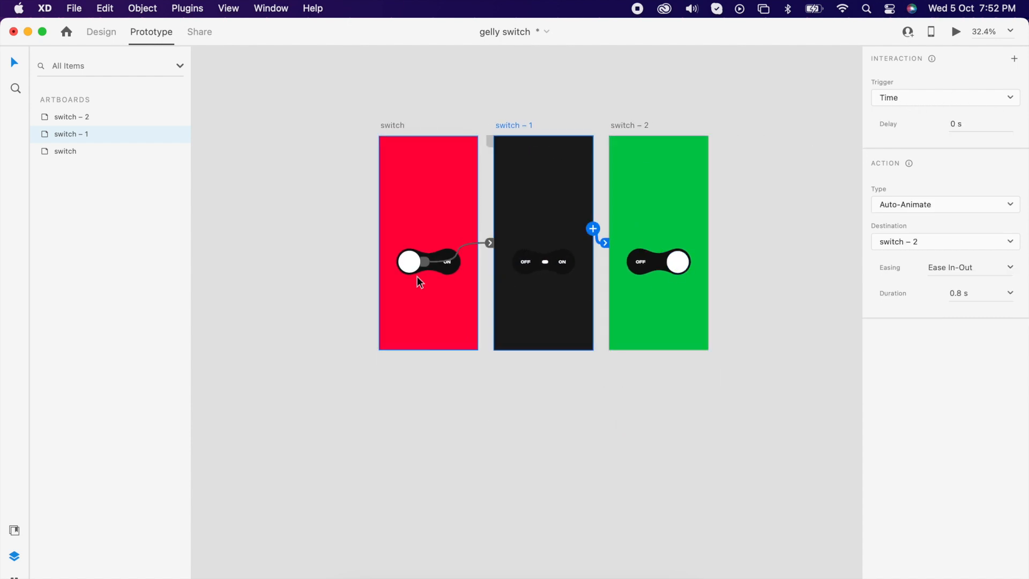
Place a copy of the dark artboard below the original and redirect its timed link to the red artboard.
drag(519, 150, 515, 362)
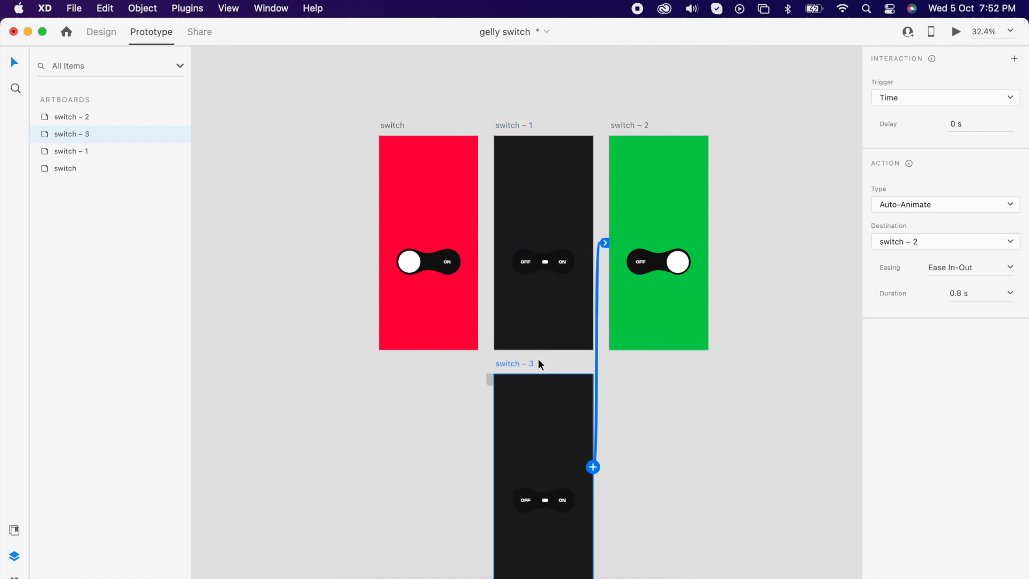
scroll(539, 369, down, 3)
drag(595, 166, 445, 198)
Link the white knob on the green artboard to the dark artboard switch – 3 with a Tap trigger and Auto-Animate.
click(673, 185)
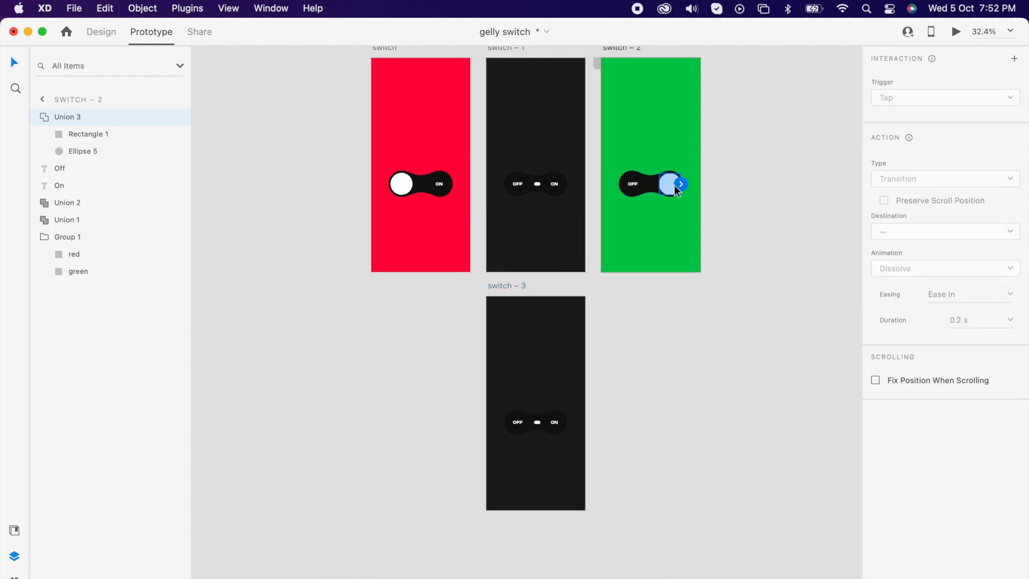
drag(681, 184, 551, 361)
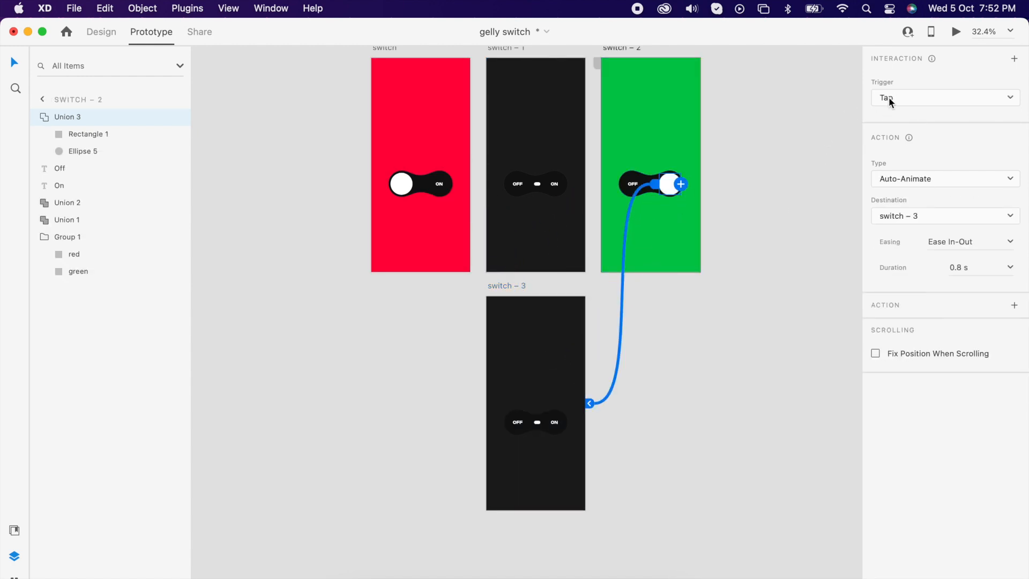